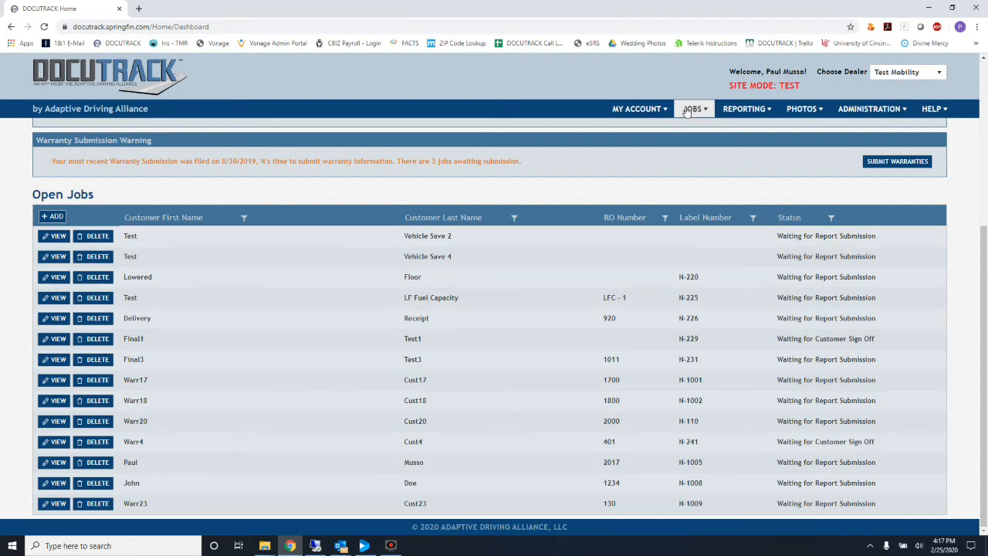
Open job N-241 from the open jobs list, view its Customer Forms, and start the Make Inoperative form.
mouse_move(694, 111)
left_click(697, 140)
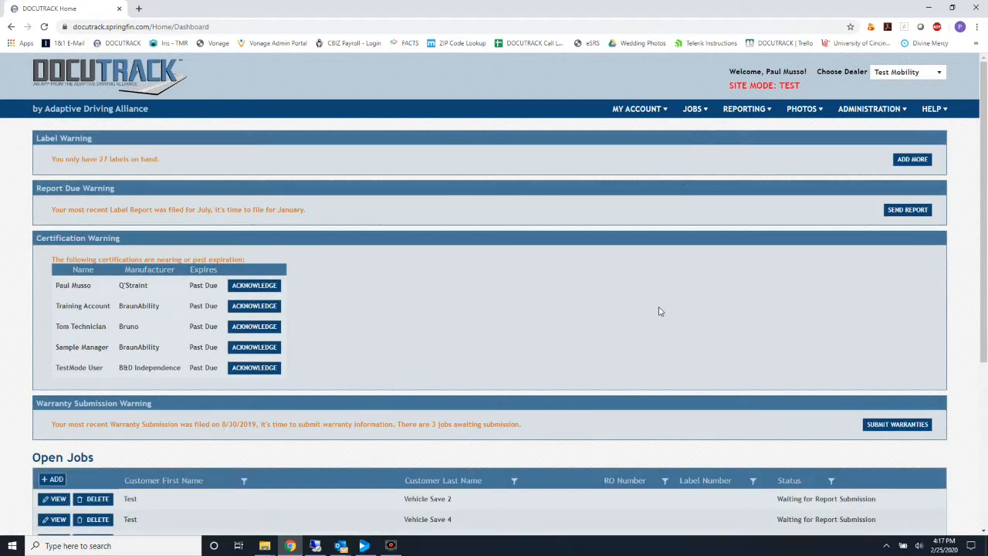
scroll(660, 311, "down", 4)
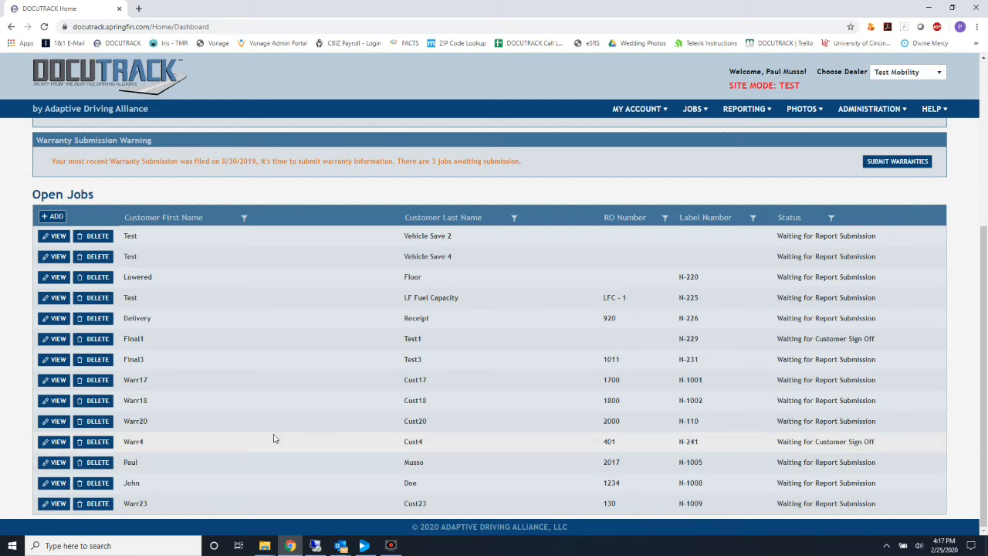
left_click(54, 443)
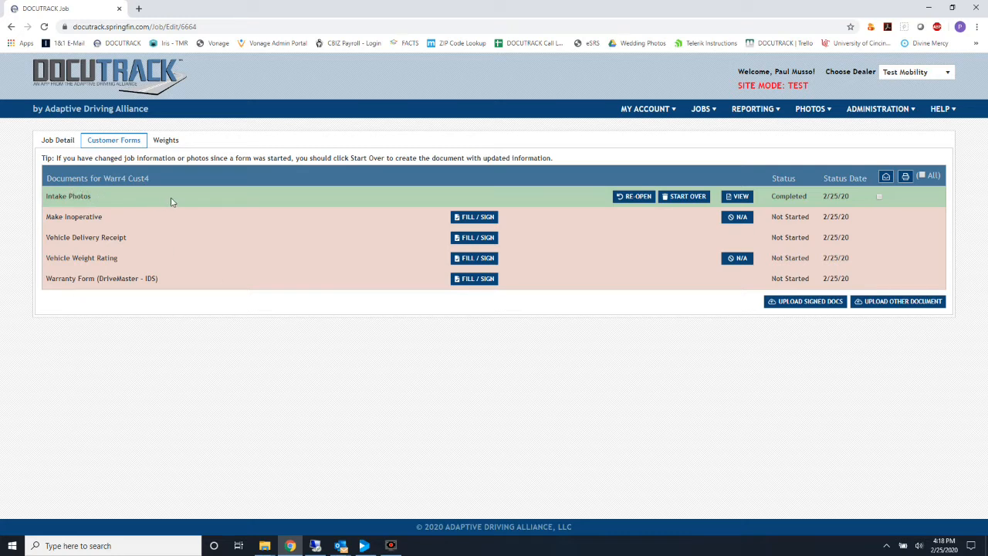
left_click(617, 198)
left_click(472, 220)
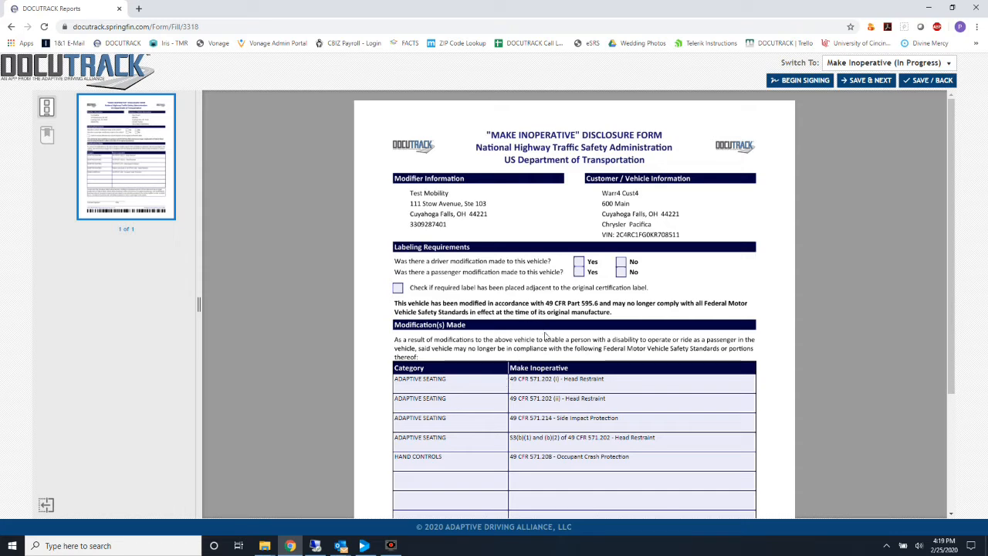
Mark driver modification No and passenger modification Yes on the Make Inoperative form.
left_click(622, 264)
left_click(579, 272)
scroll(580, 275, "down", 3)
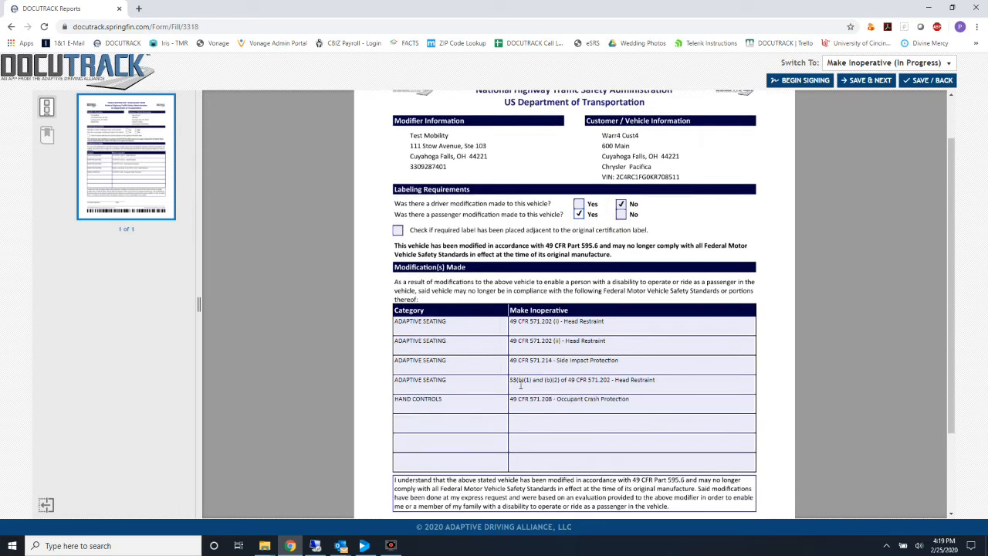
scroll(521, 386, "up", 3)
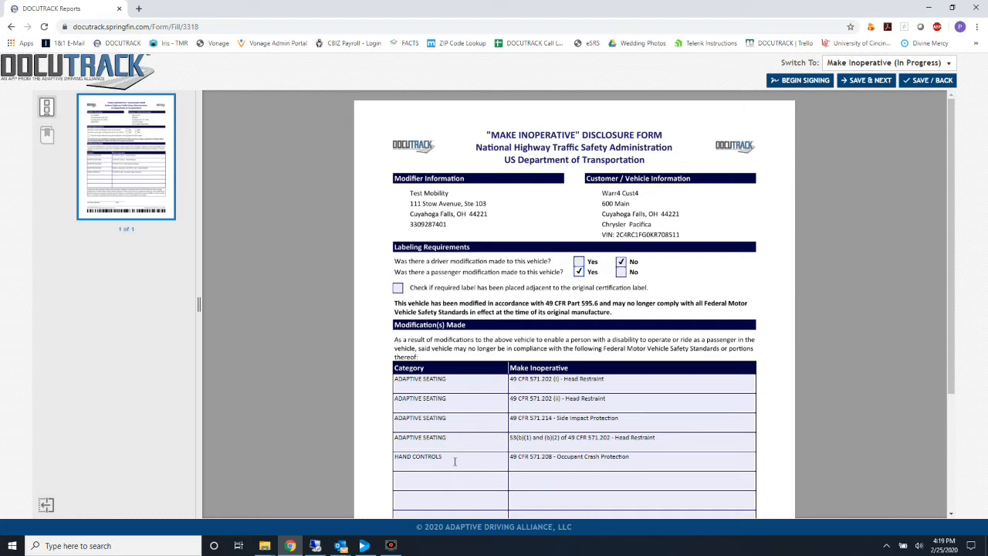
Clear the category and Make Inoperative cells of the last HAND CONTROLS modification row.
left_click(455, 460)
left_click_drag(455, 460, 344, 450)
key("BackSpace")
key("Tab")
key("BackSpace")
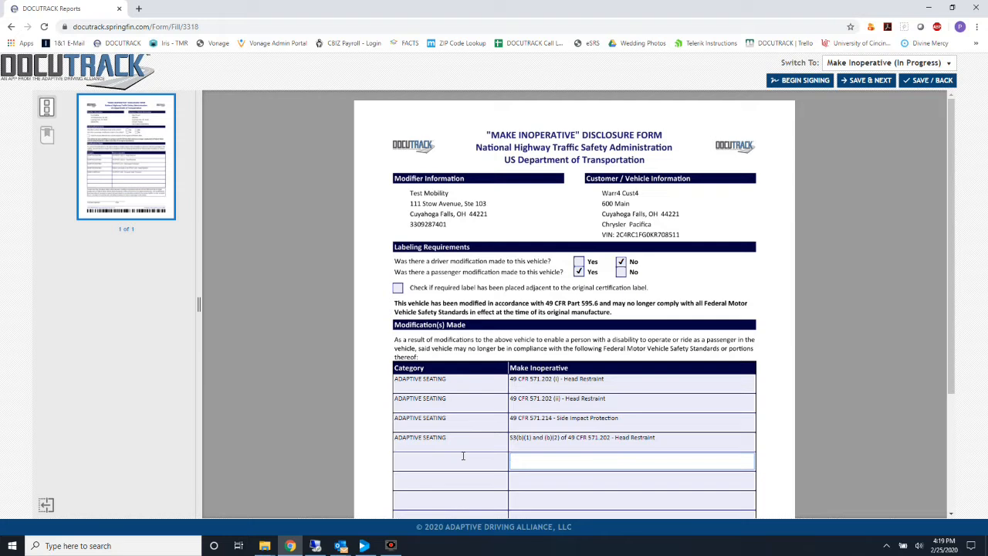
left_click(456, 462)
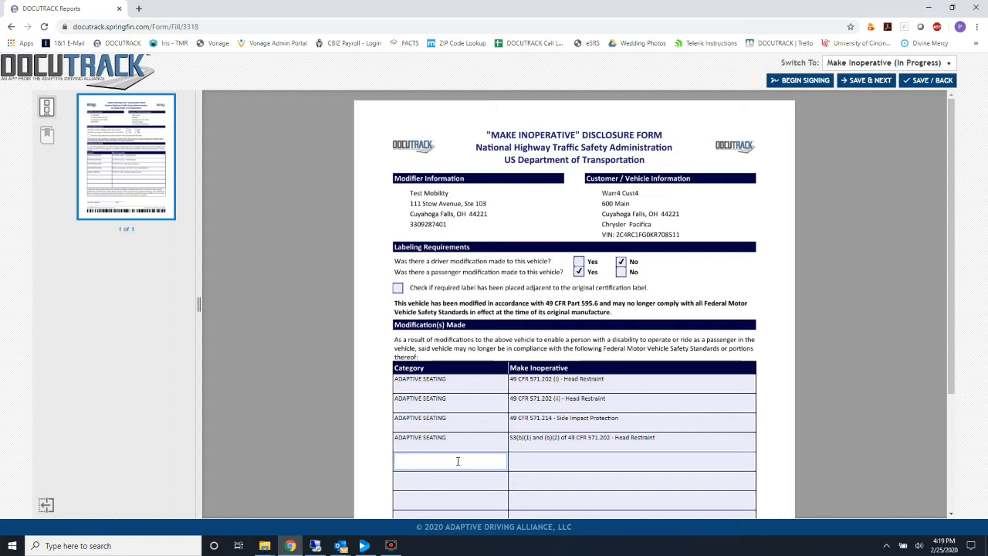
type("Hand Controls")
key("Tab")
type("49 CFR 30948570394")
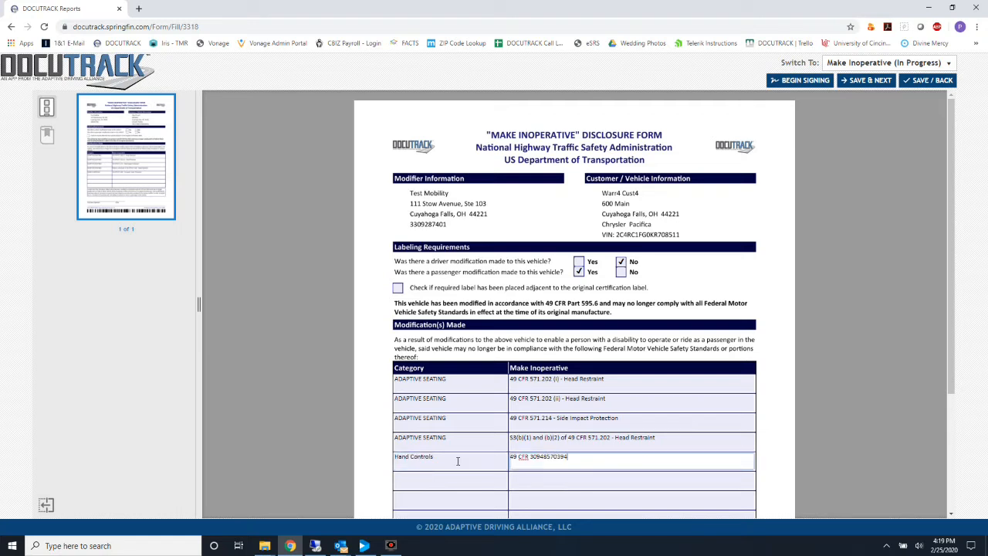
scroll(458, 461, "down", 2)
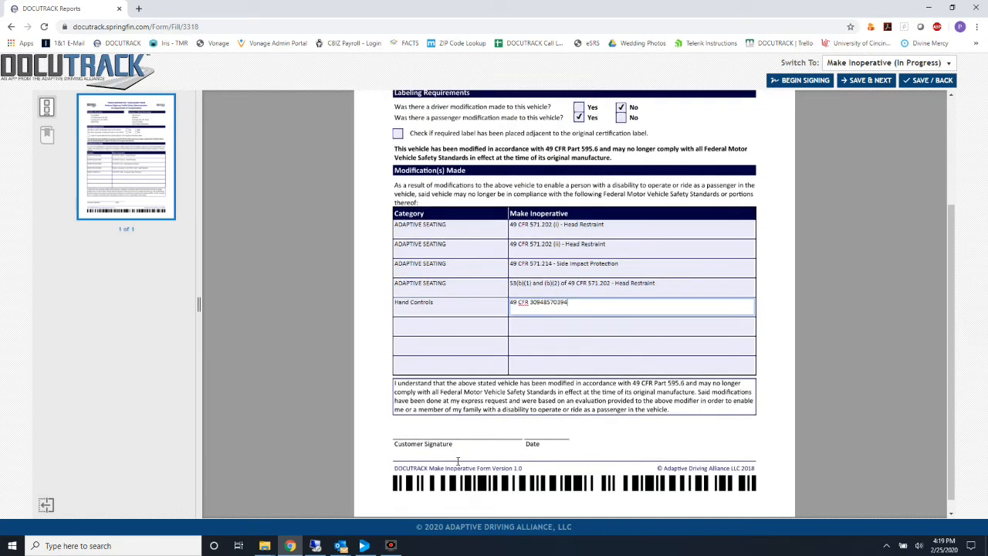
scroll(458, 463, "up", 2)
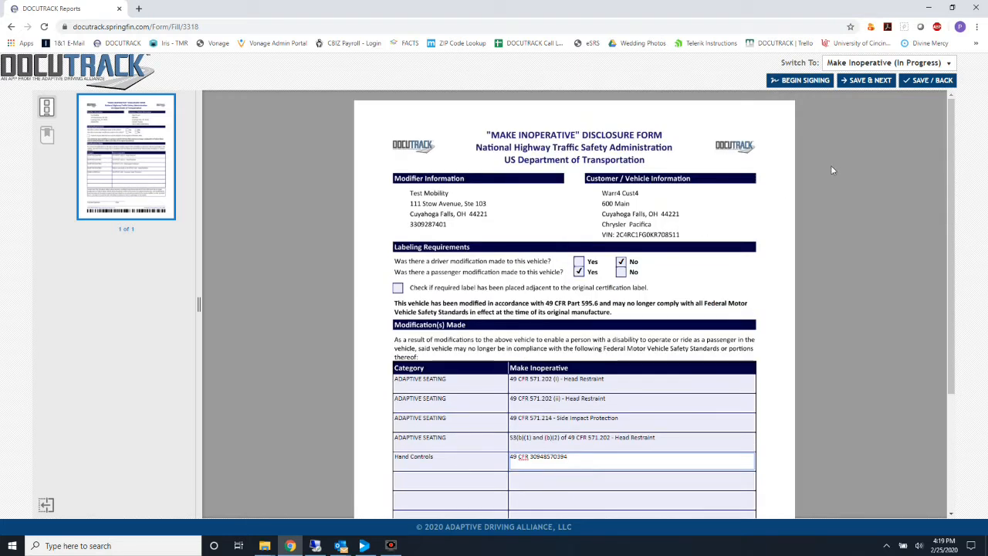
left_click(867, 83)
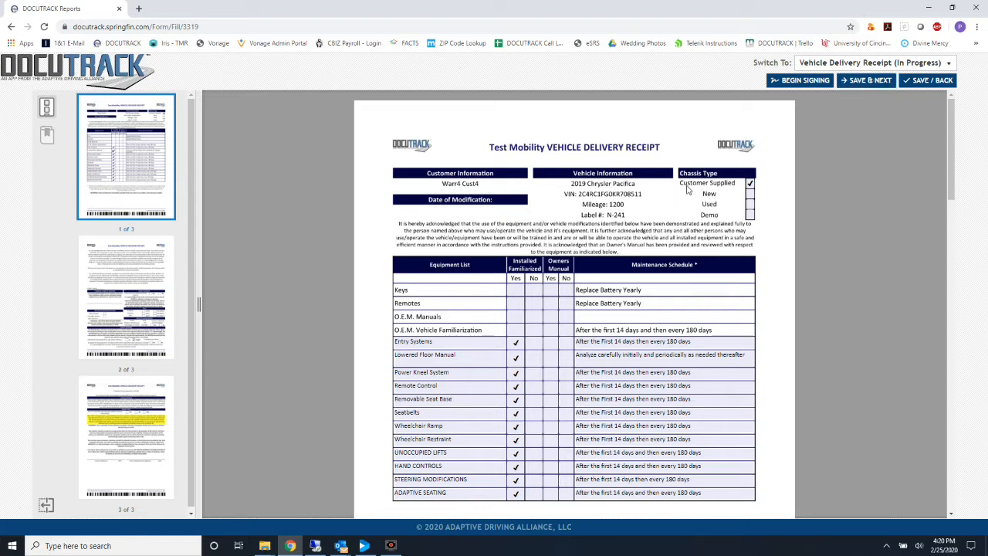
Mark Keys, Remotes and O.E.M. Manuals as installed, and owner's manual familiarization as Yes.
left_click(516, 289)
left_click(515, 303)
left_click(516, 316)
left_click(548, 330)
scroll(547, 334, "down", 4)
scroll(546, 333, "down", 5)
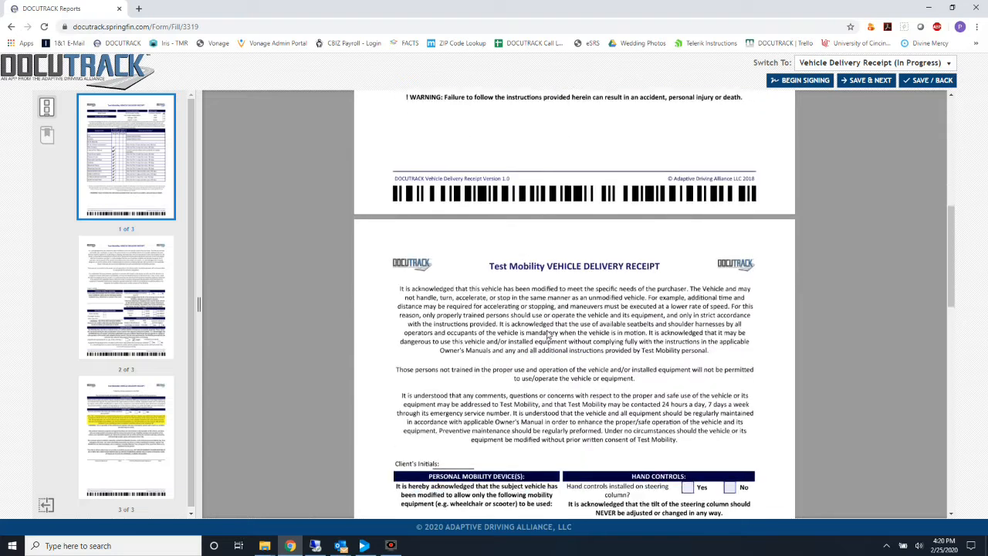
scroll(546, 334, "down", 2)
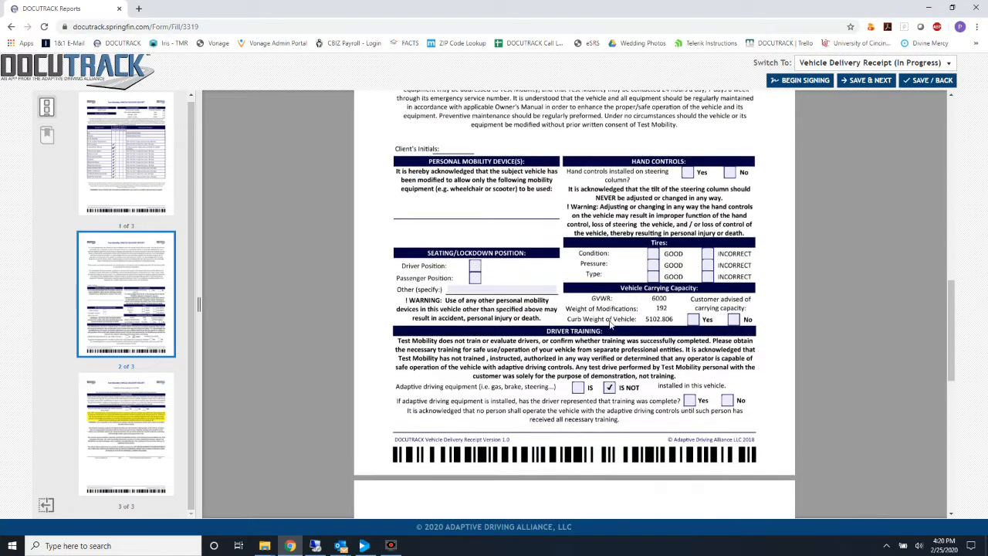
Answer hand controls No, rate tire condition, pressure and type GOOD, and confirm carrying capacity.
left_click(731, 173)
left_click(653, 253)
left_click(654, 264)
left_click(653, 276)
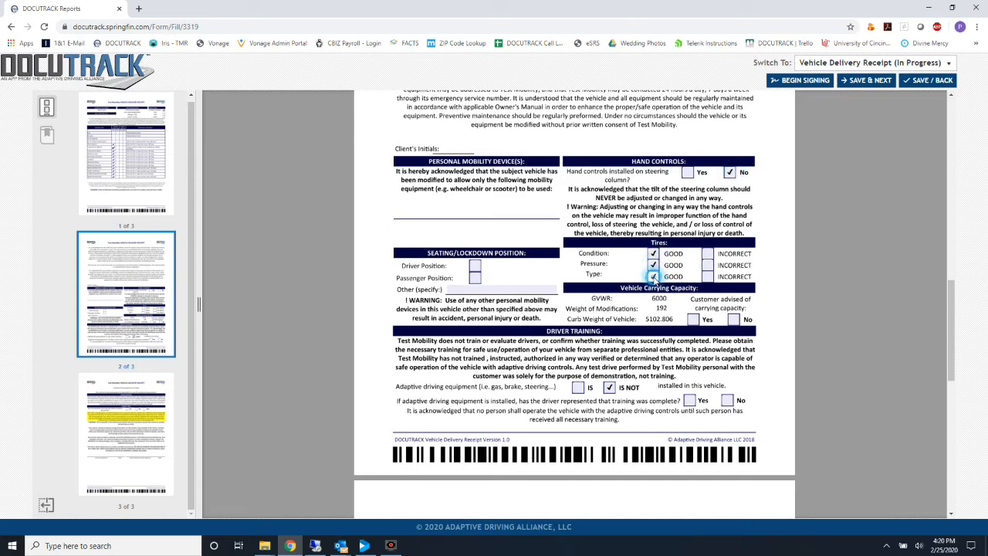
left_click(693, 319)
scroll(691, 328, "down", 7)
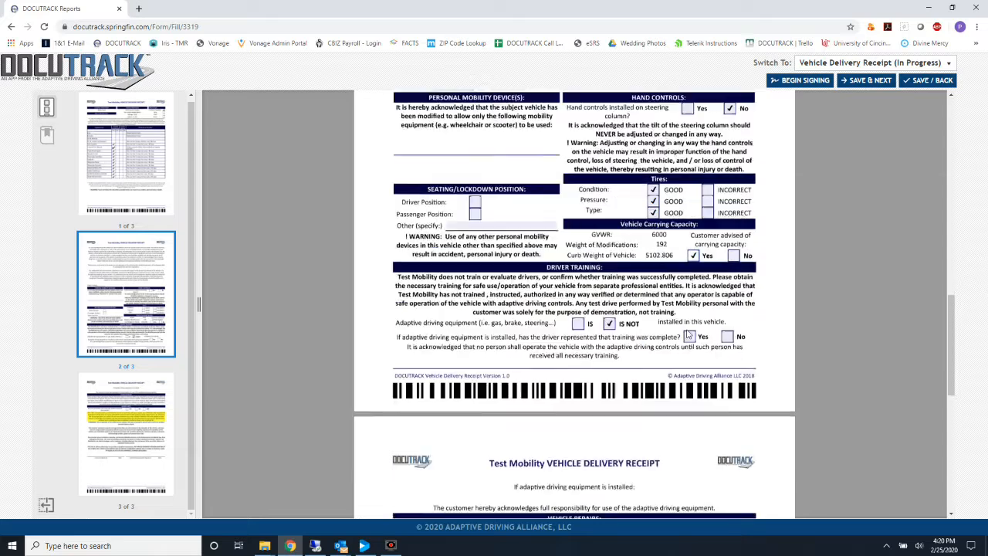
scroll(680, 328, "up", 15)
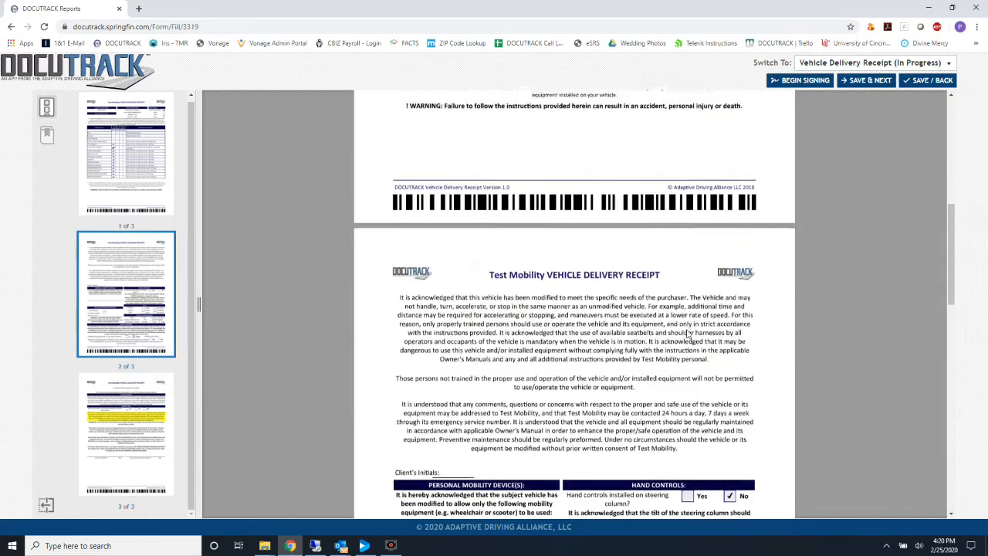
Save the Vehicle Delivery Receipt and continue to the next form.
left_click(863, 83)
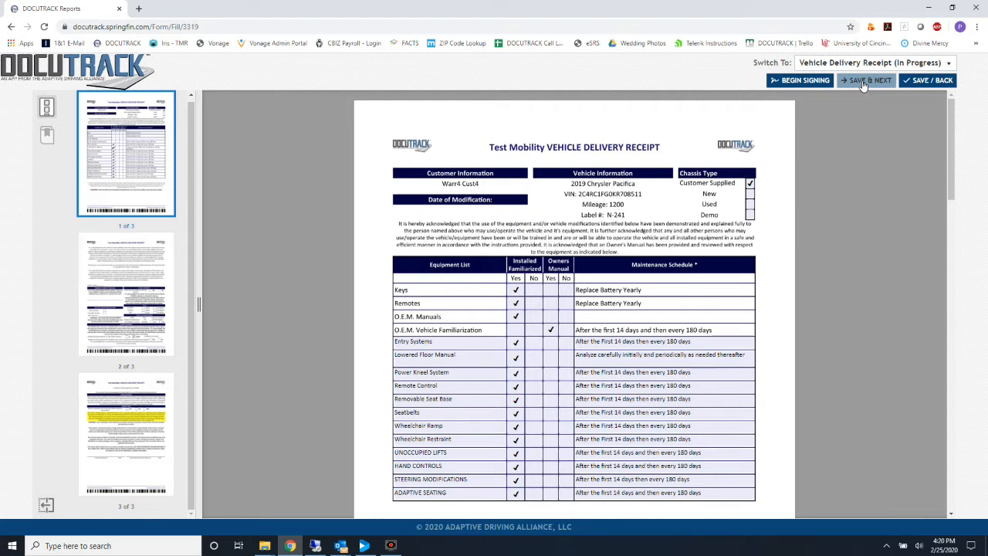
left_click(939, 64)
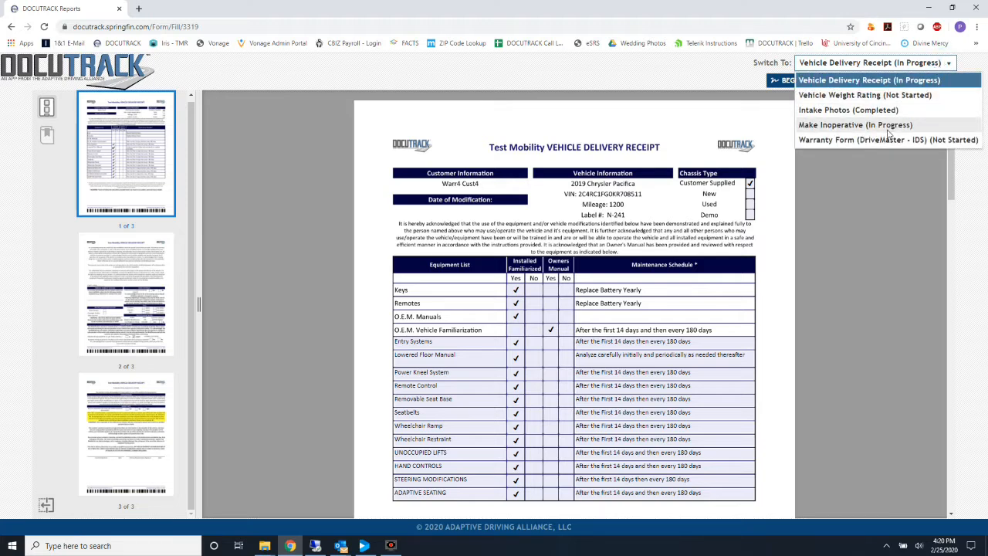
left_click(902, 66)
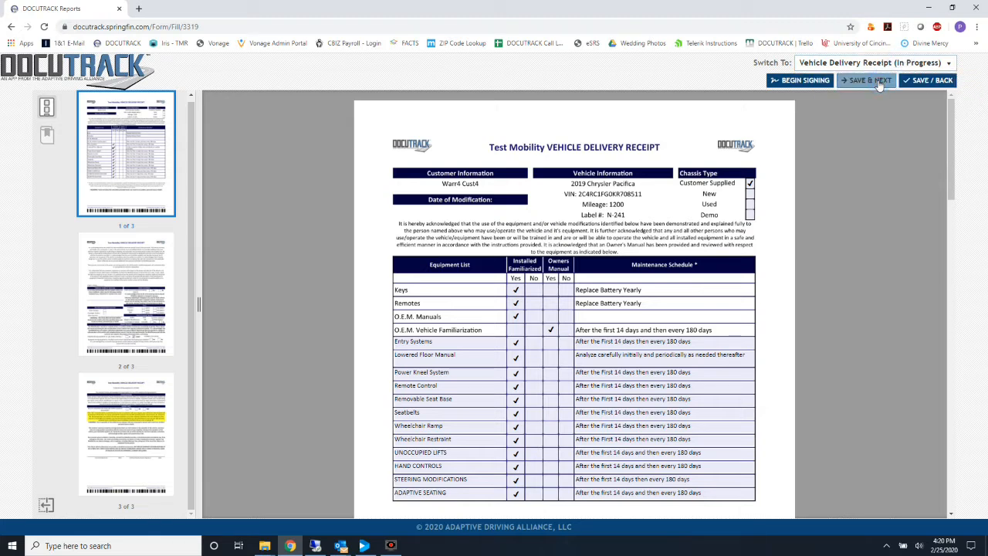
left_click(879, 81)
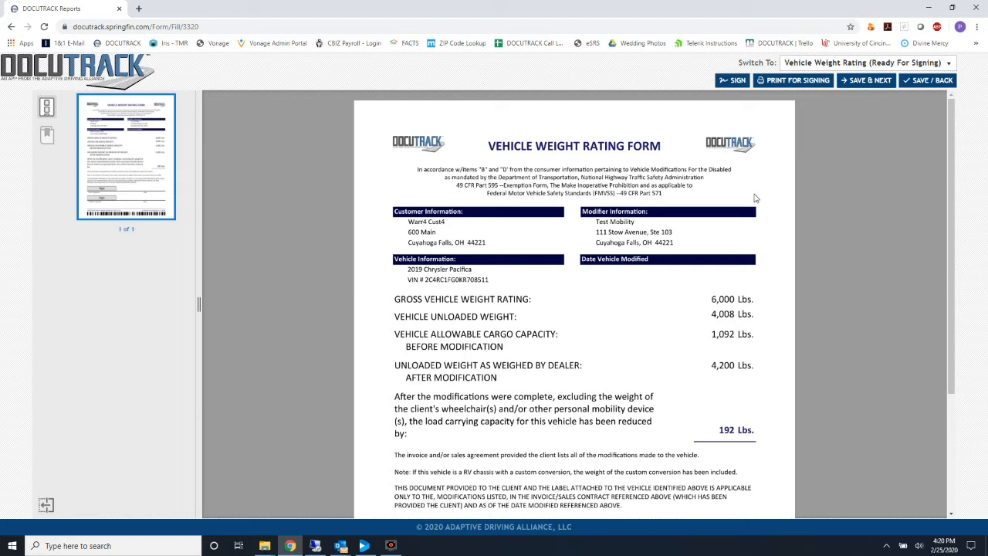
Review and save the Vehicle Weight Rating and DriveMaster warranty forms, then begin signing.
scroll(756, 198, "down", 3)
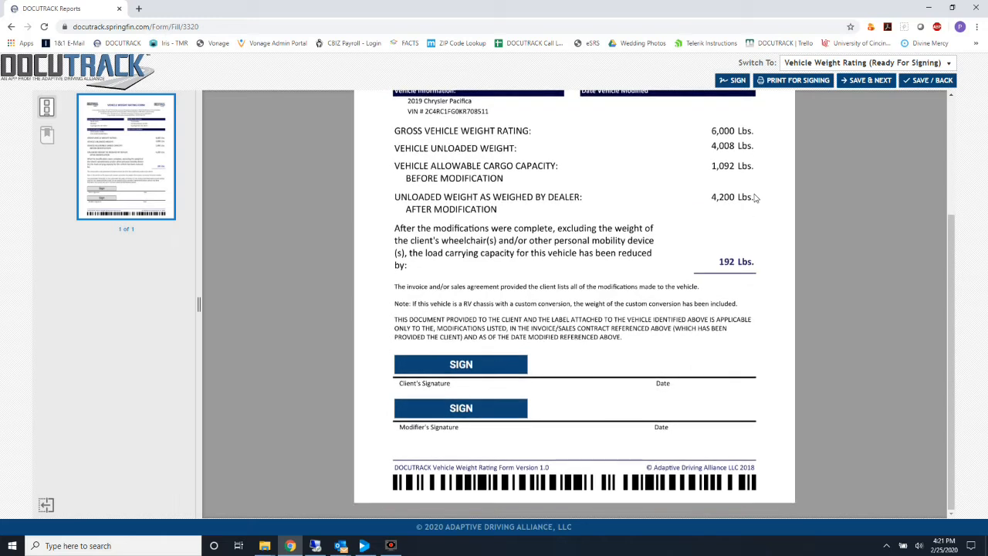
scroll(756, 198, "up", 3)
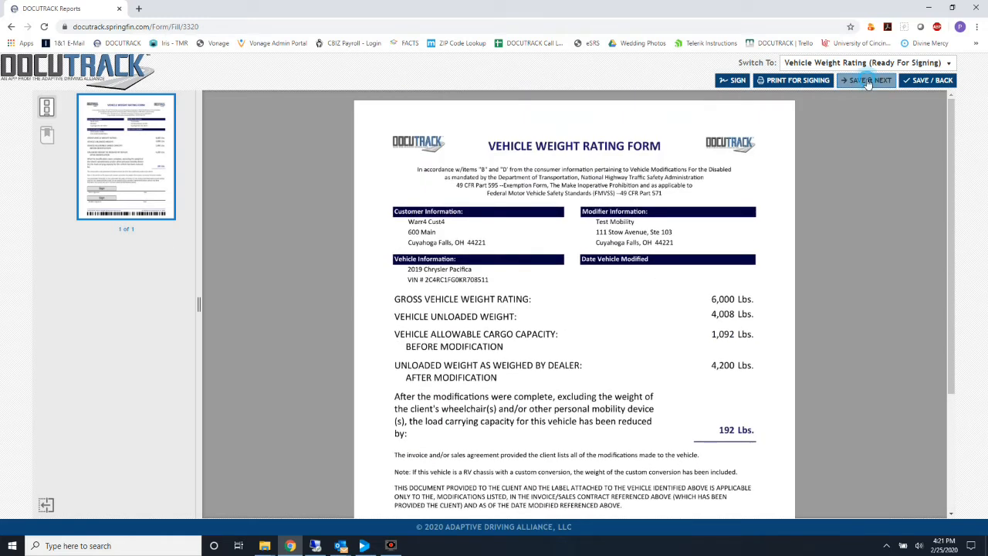
left_click(868, 81)
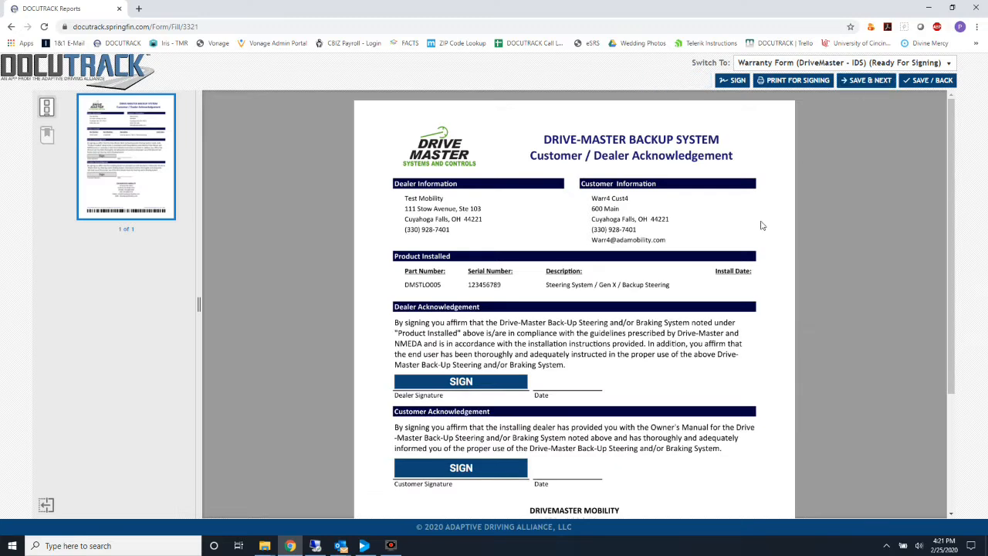
scroll(760, 224, "down", 2)
scroll(761, 224, "up", 3)
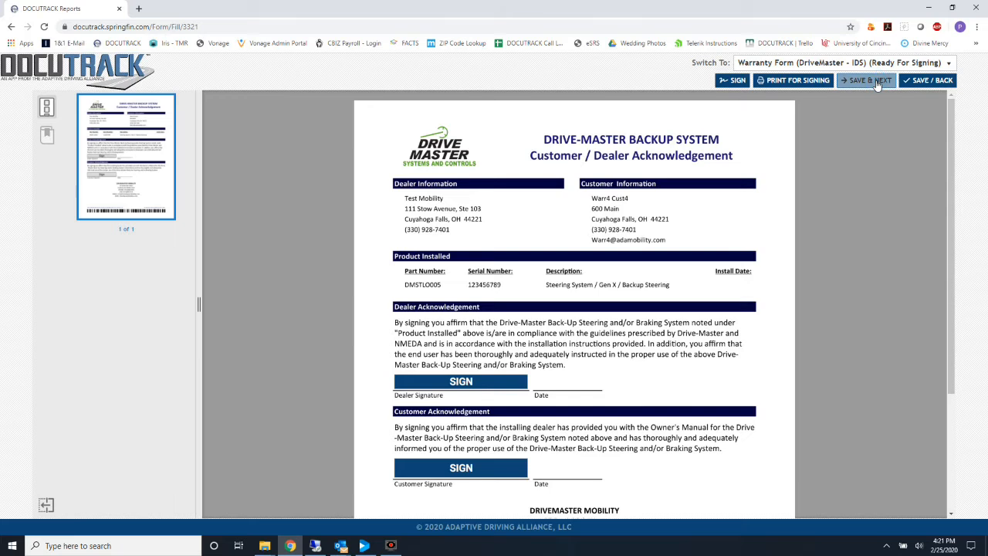
left_click(877, 82)
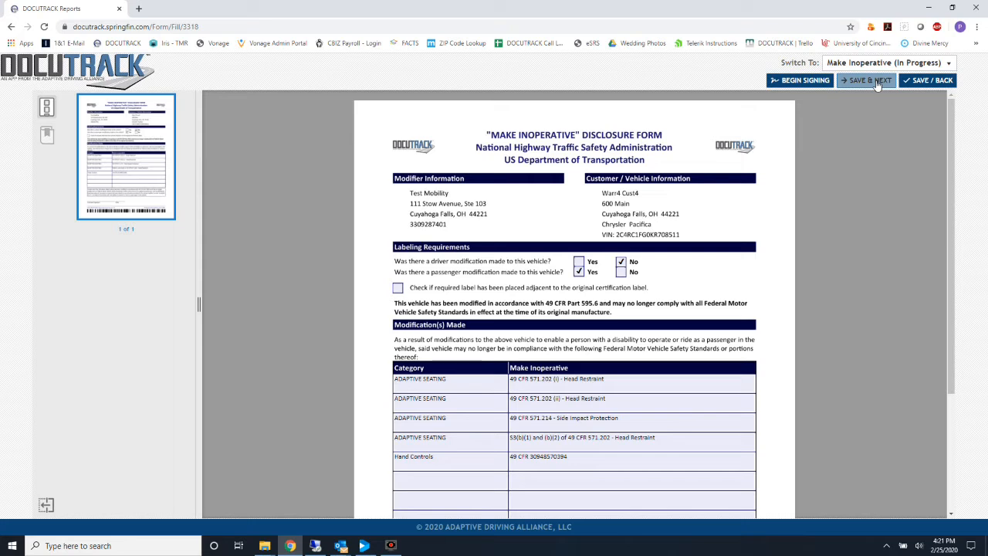
left_click(802, 81)
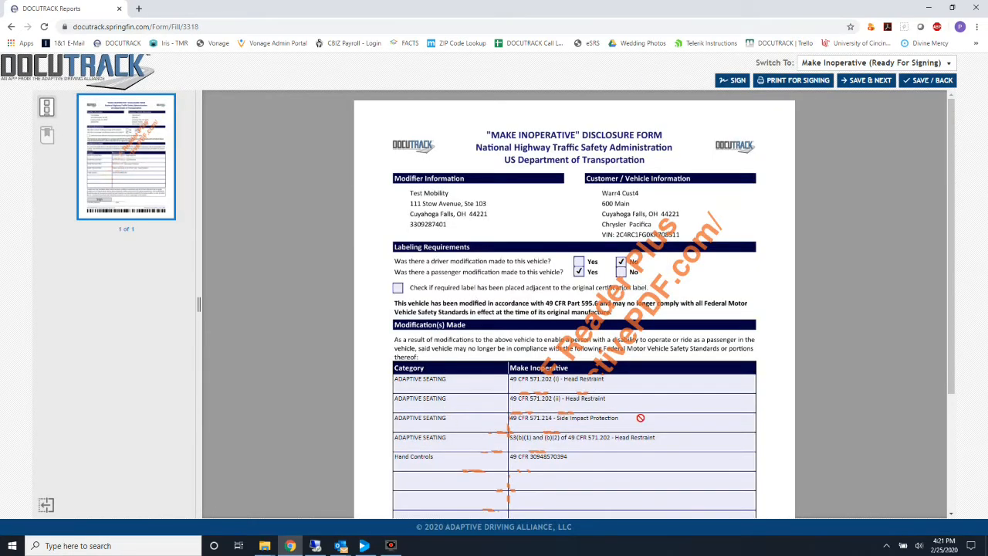
Sign the first signature pad, then the customer and delivery representative lines of the delivery receipt.
left_click(581, 261)
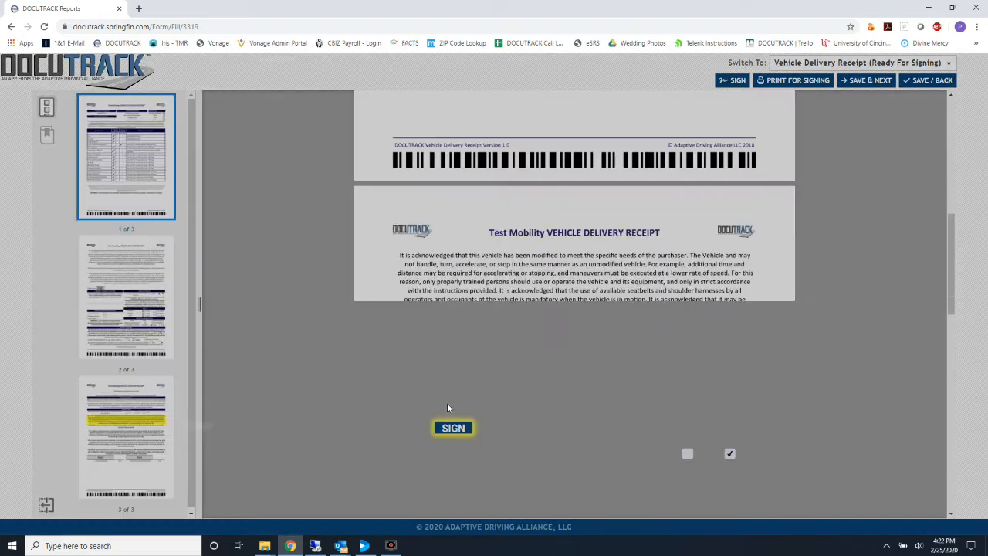
mouse_move(211, 421)
left_mouse_down()
mouse_move(179, 429)
mouse_move(214, 431)
left_mouse_up()
left_click(288, 464)
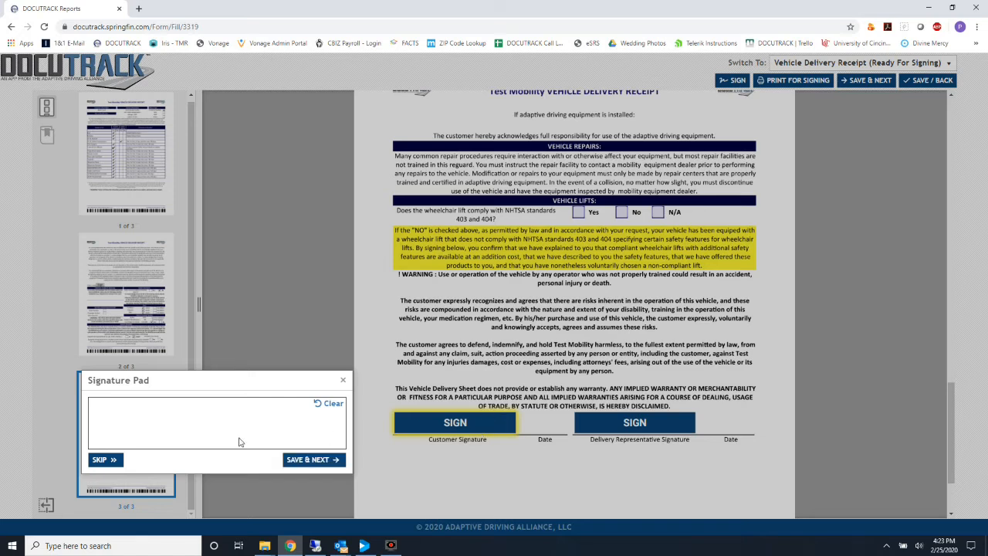
mouse_move(147, 409)
left_mouse_down()
mouse_move(232, 426)
mouse_move(185, 417)
left_mouse_up()
left_click(291, 459)
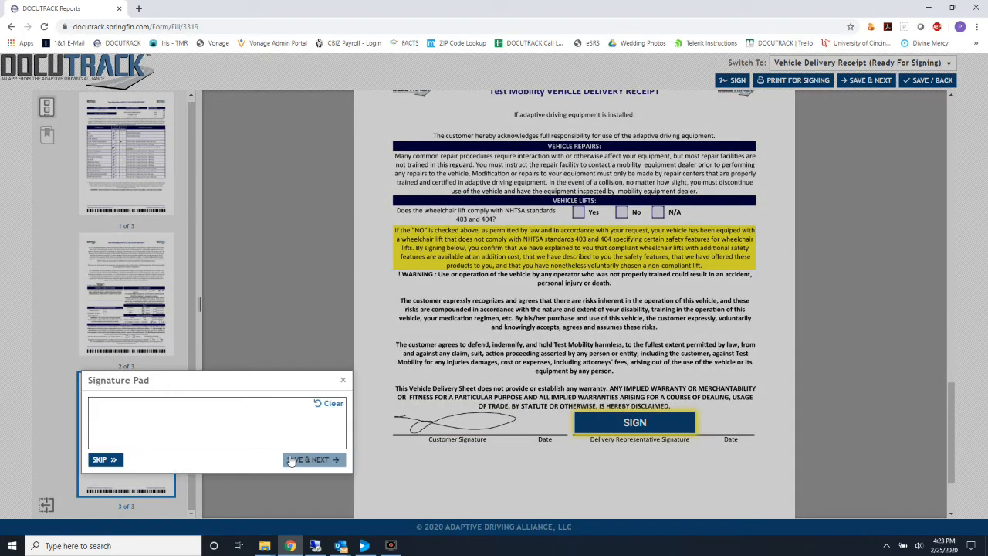
mouse_move(172, 428)
left_mouse_down()
mouse_move(299, 423)
mouse_move(238, 403)
left_mouse_up()
left_click(315, 458)
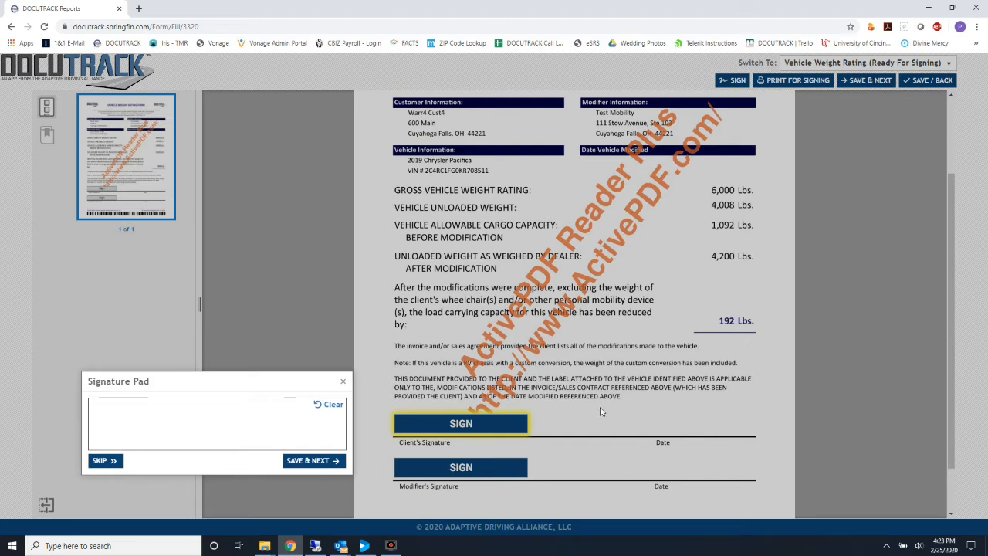
Sign the client and modifier lines of the Vehicle Weight Rating form.
mouse_move(135, 413)
left_mouse_down()
mouse_move(165, 415)
mouse_move(181, 434)
left_mouse_up()
left_click(292, 460)
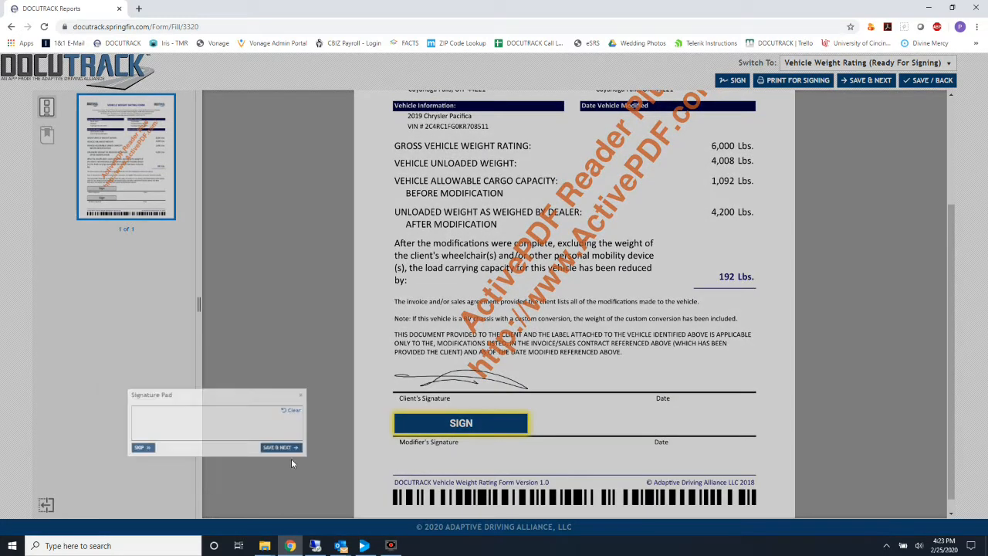
mouse_move(150, 415)
left_mouse_down()
mouse_move(193, 405)
mouse_move(264, 421)
left_mouse_up()
left_click(304, 462)
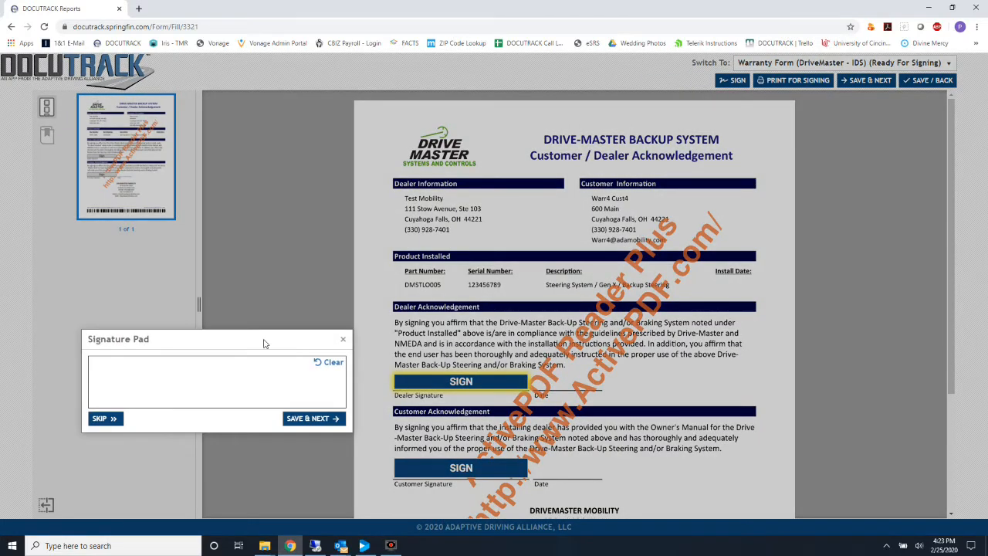
Sign the dealer and customer lines of the DriveMaster Warranty Form.
mouse_move(136, 363)
left_mouse_down()
mouse_move(231, 372)
mouse_move(176, 389)
left_mouse_up()
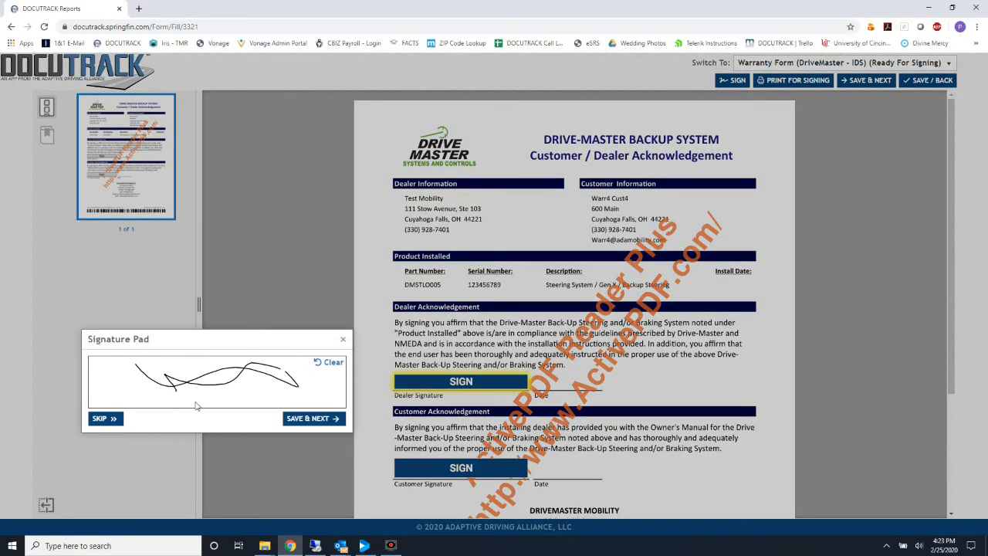
left_click(293, 419)
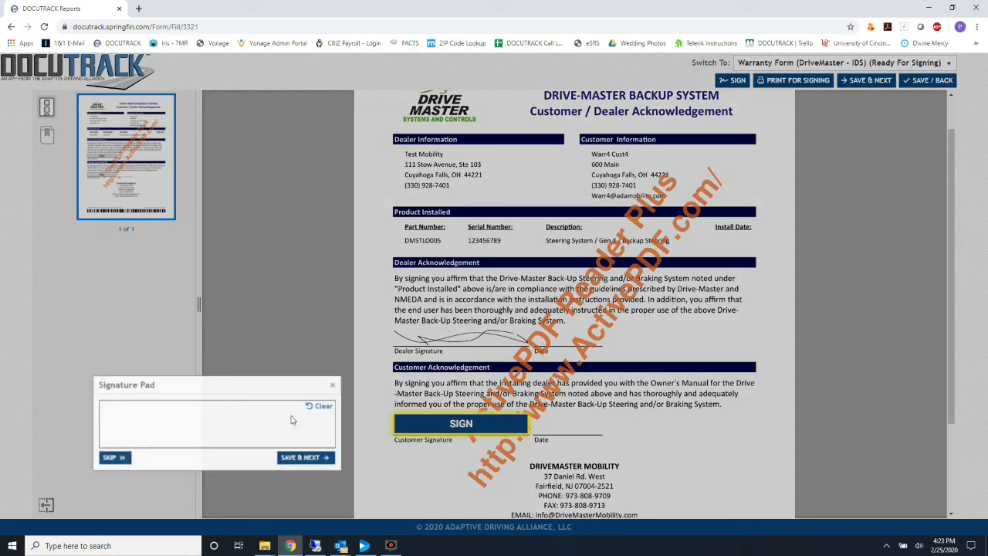
left_click_drag(143, 414, 293, 419)
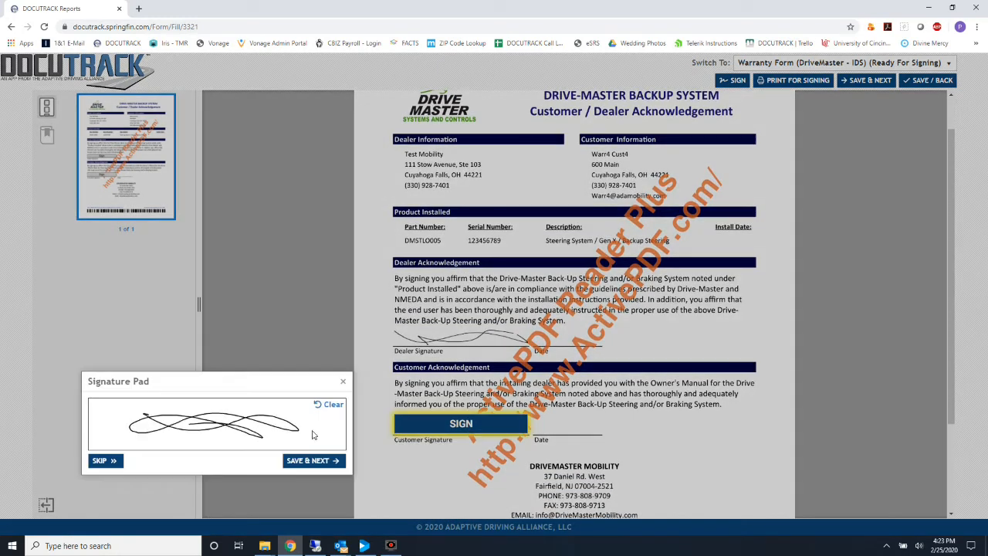
left_click(309, 459)
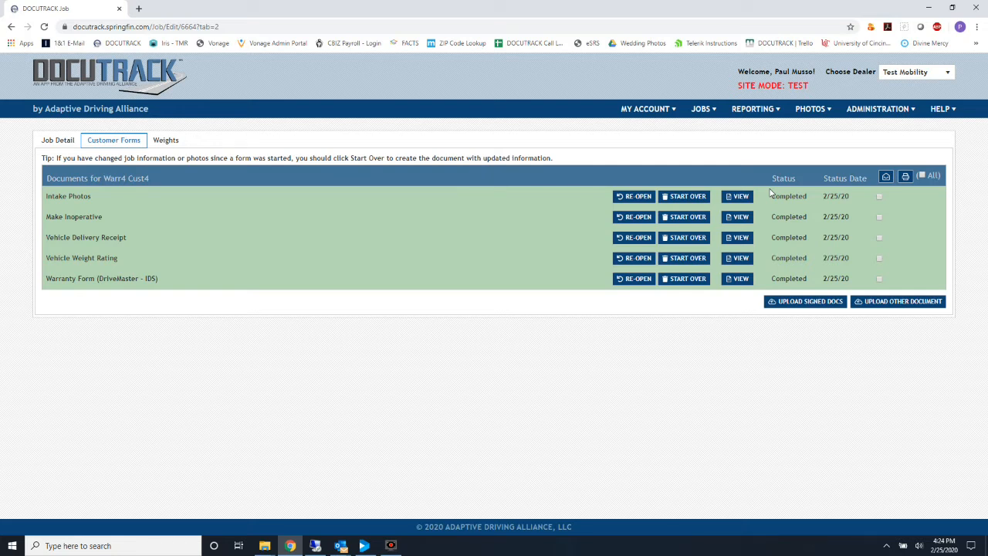
Select all forms, then deselect Intake Photos.
left_click(923, 176)
left_click(879, 198)
Print the chosen forms to a CustomerFormReport PDF, scroll through it, and close the tab.
left_click(905, 177)
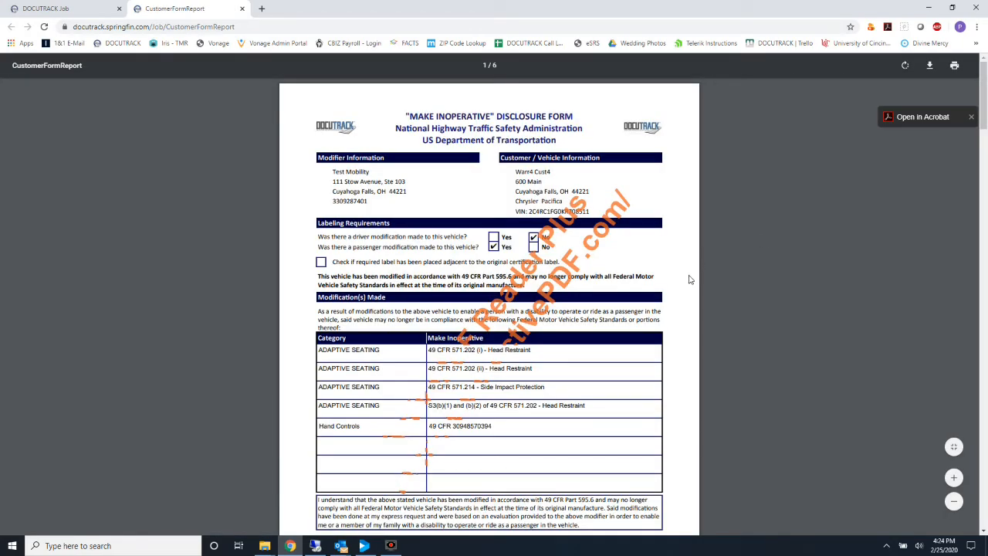
scroll(691, 280, "down", 5)
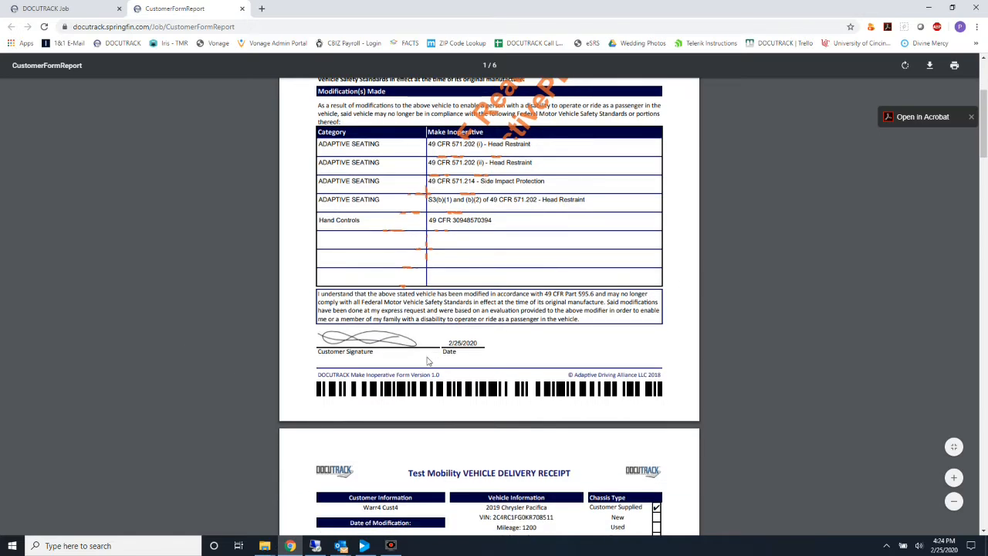
scroll(491, 342, "down", 17)
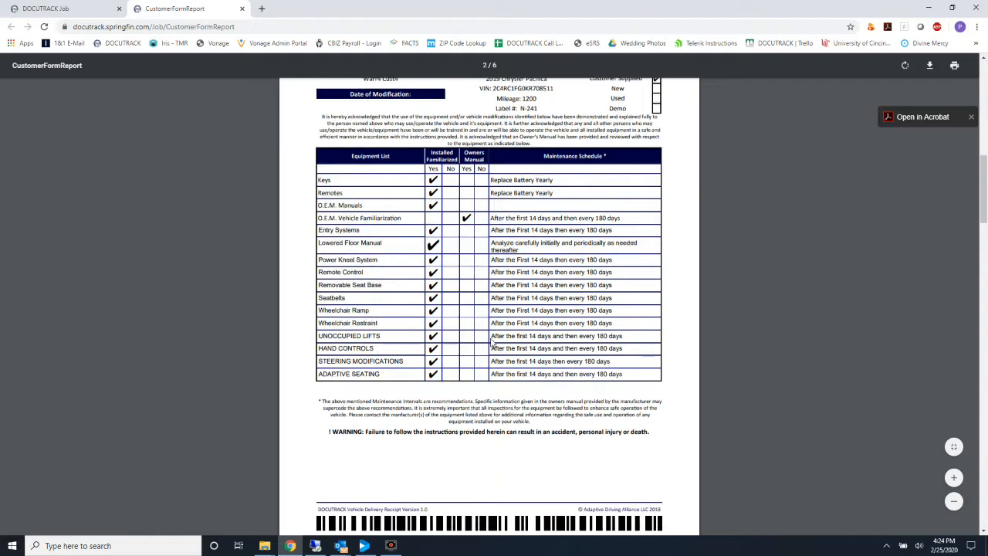
scroll(491, 343, "down", 19)
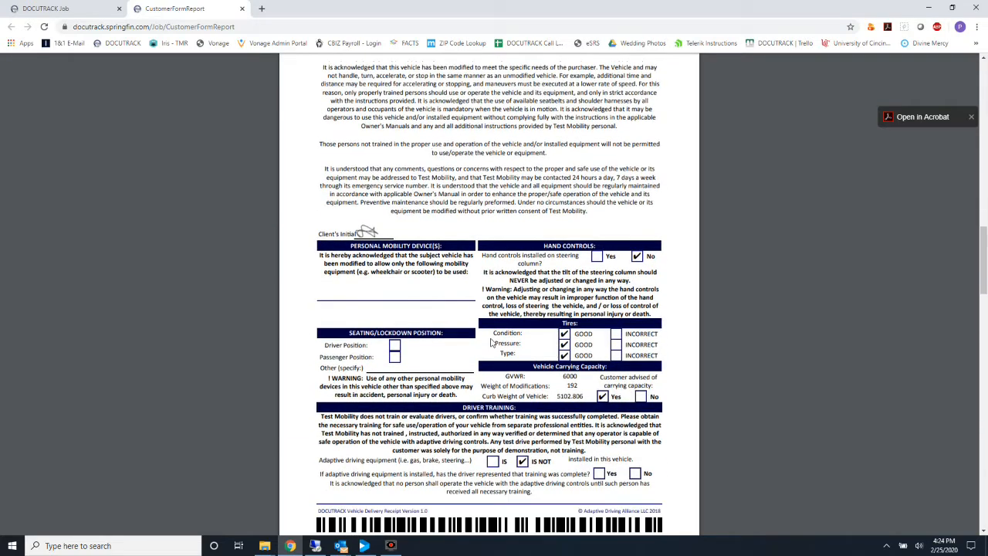
scroll(491, 343, "down", 5)
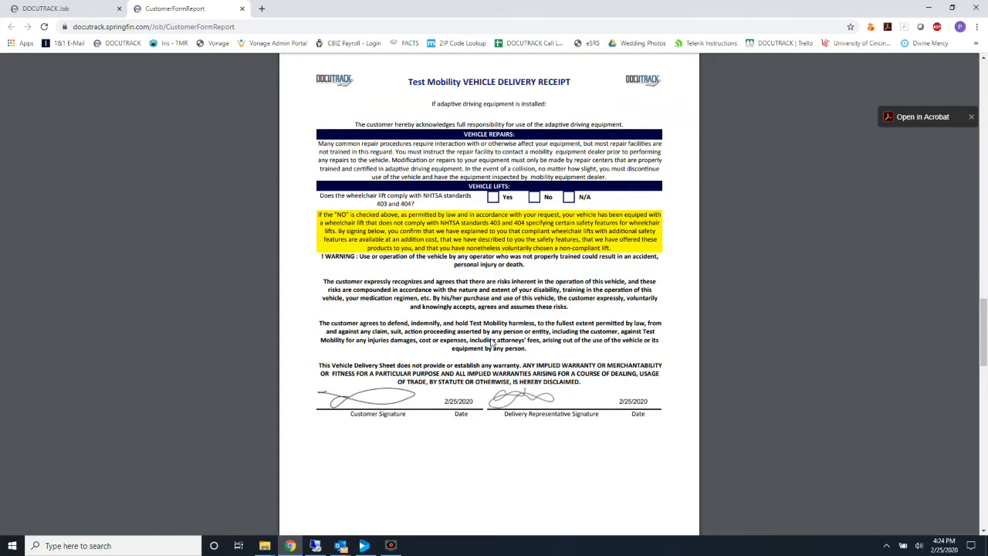
mouse_move(956, 68)
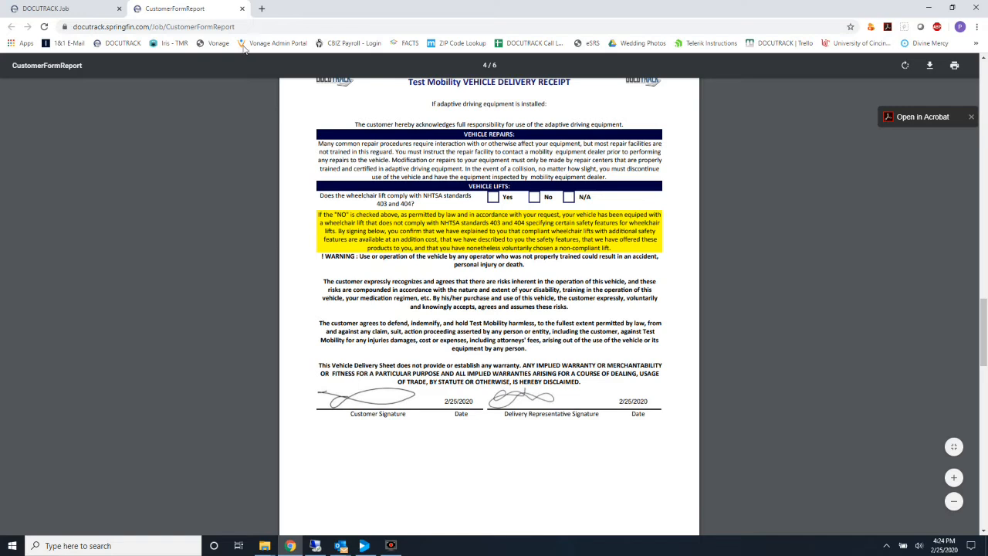
left_click(243, 9)
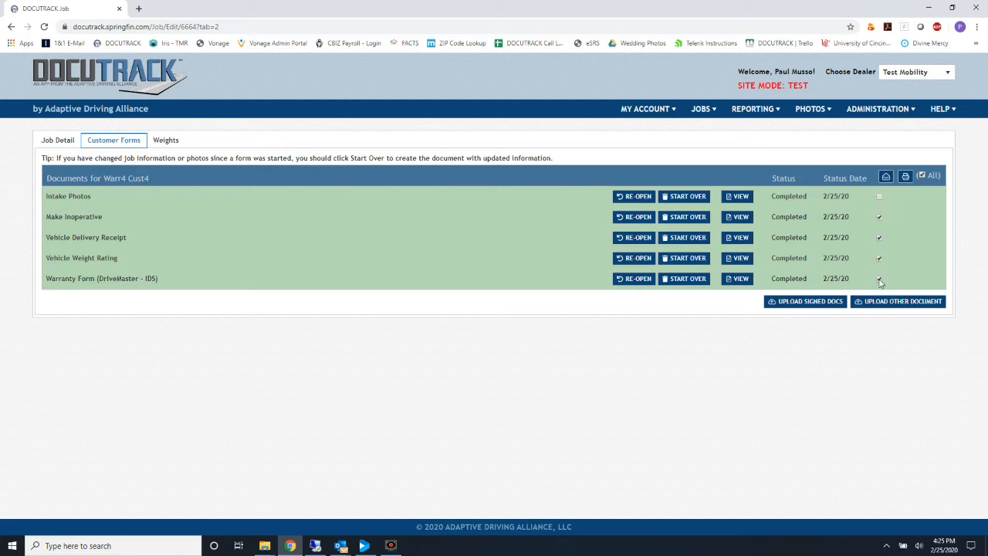
E-mail the chosen forms after replacing the user name in the recipient address with a new one.
left_click(885, 177)
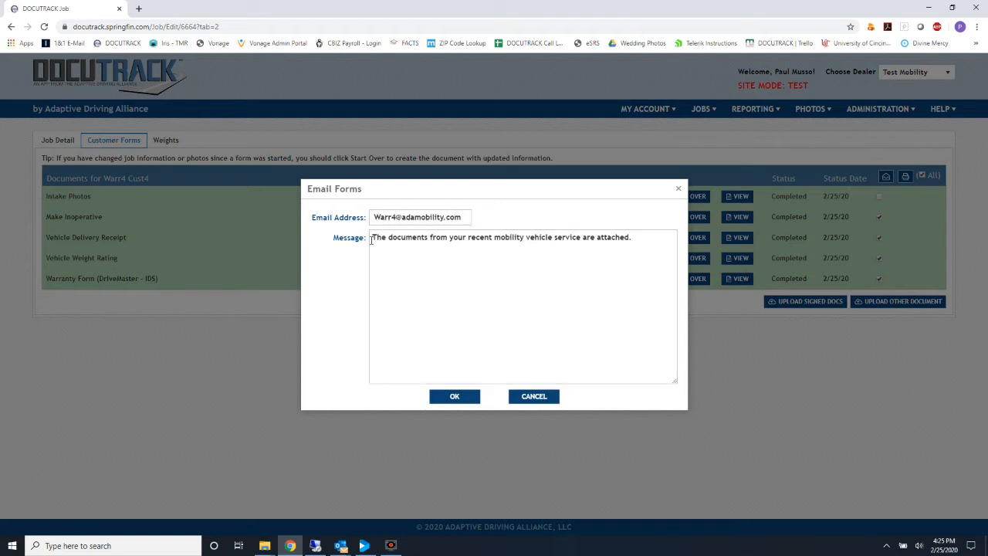
left_click(418, 218)
left_click_drag(395, 217, 352, 226)
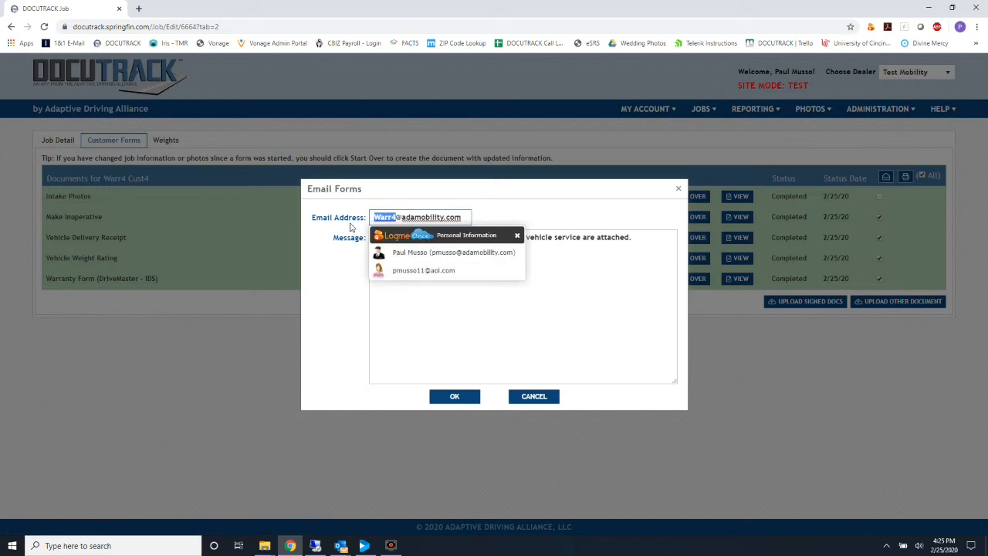
key("BackSpace")
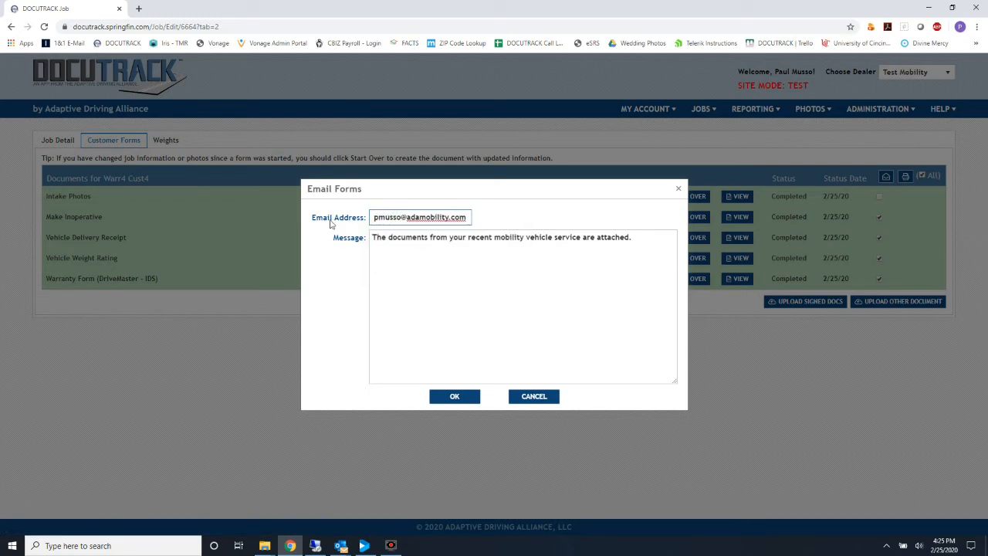
left_click(511, 261)
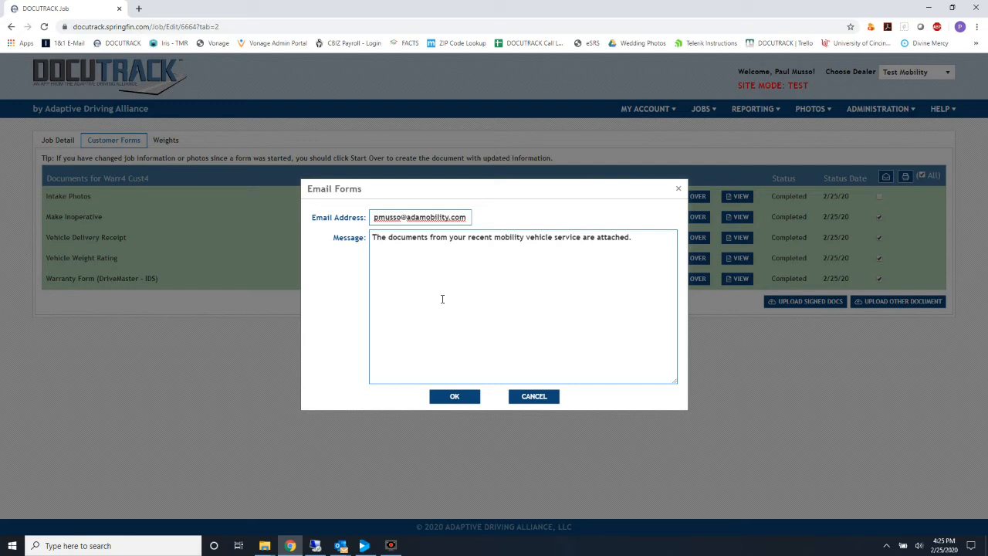
left_click(454, 398)
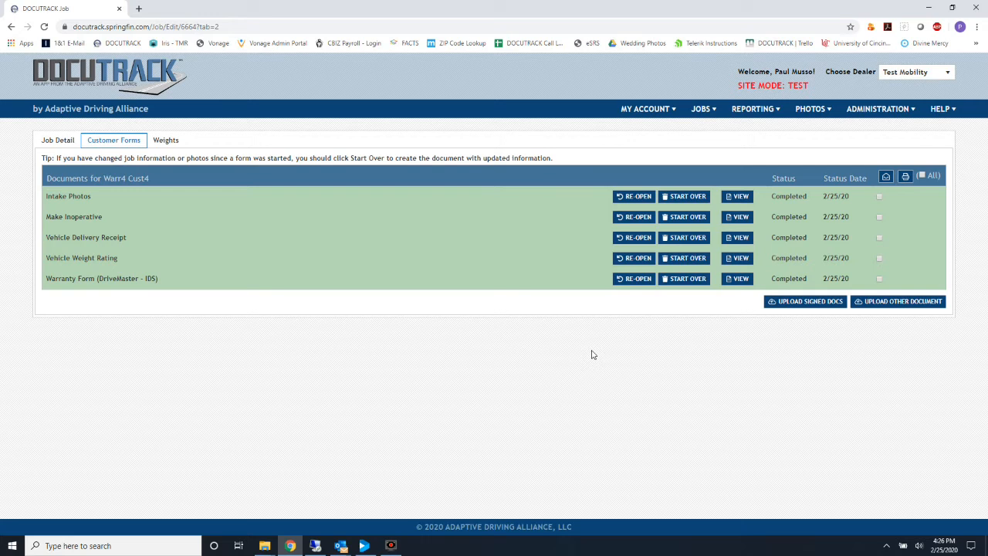
Upload the Drivers-license Sheet PDF as a document titled 'Drivers License' and open it.
left_click(901, 303)
left_click(480, 282)
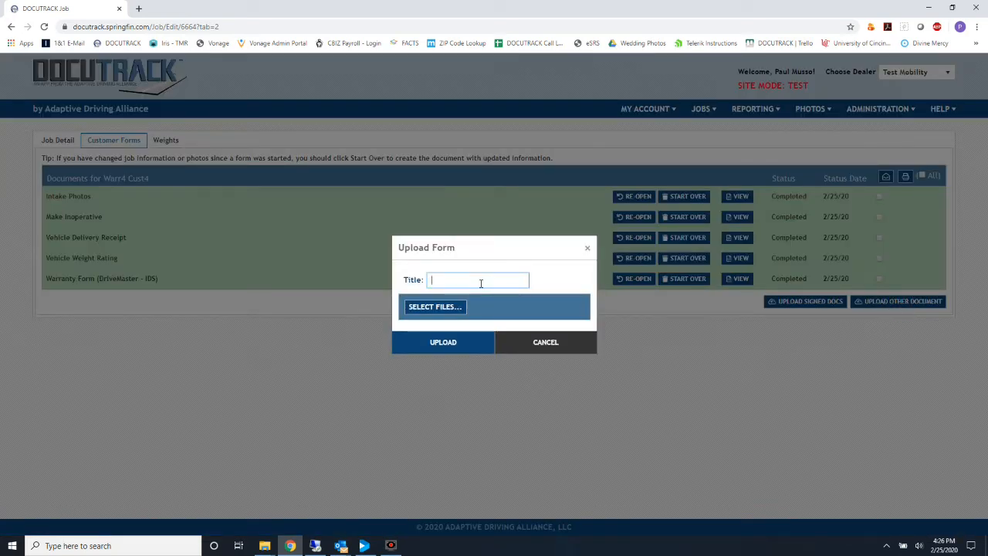
type("Drivers License")
left_click(418, 312)
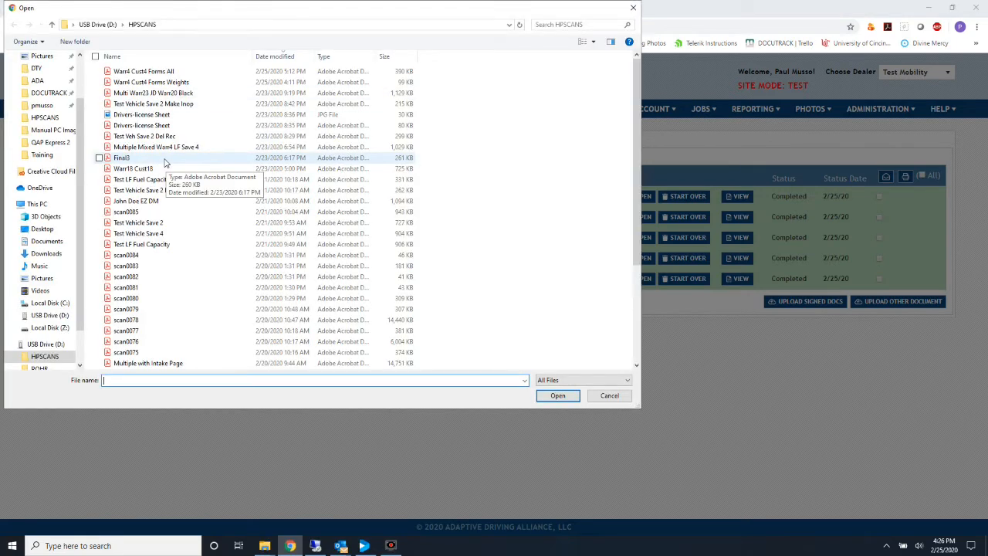
double_click(150, 127)
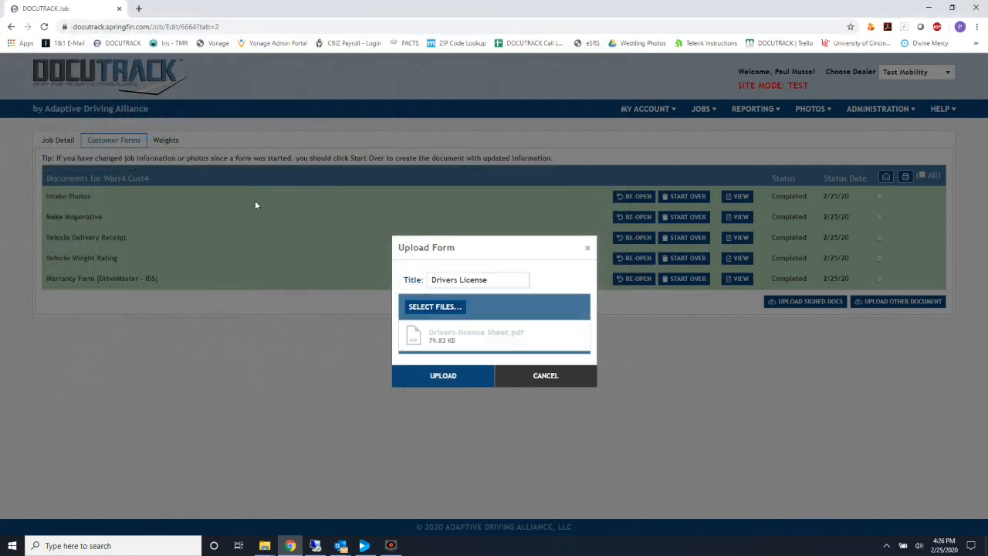
left_click(441, 376)
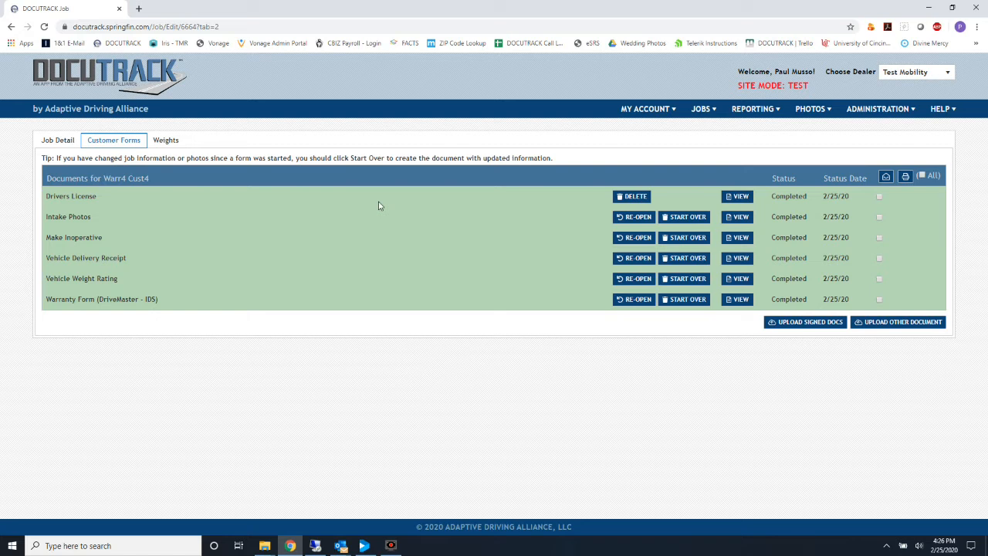
left_click(742, 197)
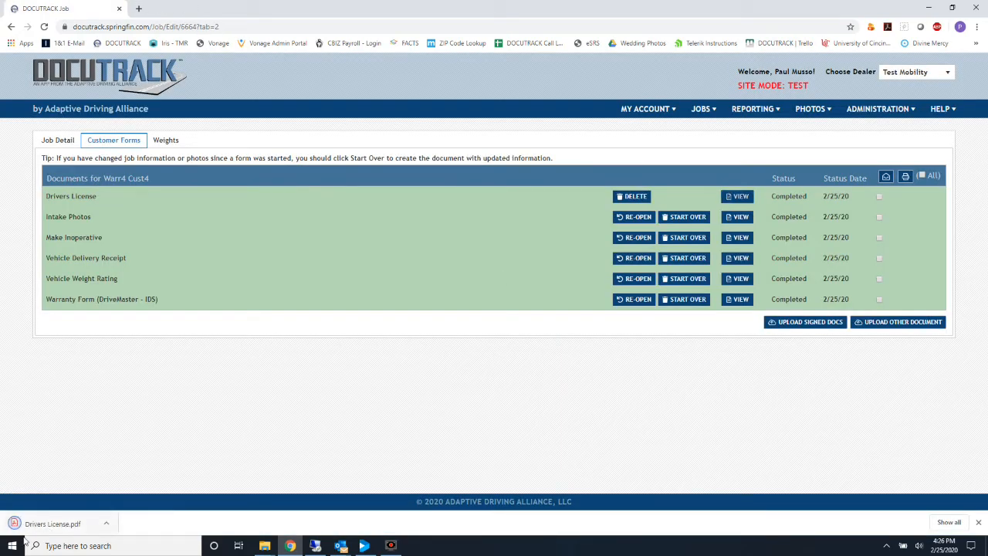
left_click(37, 525)
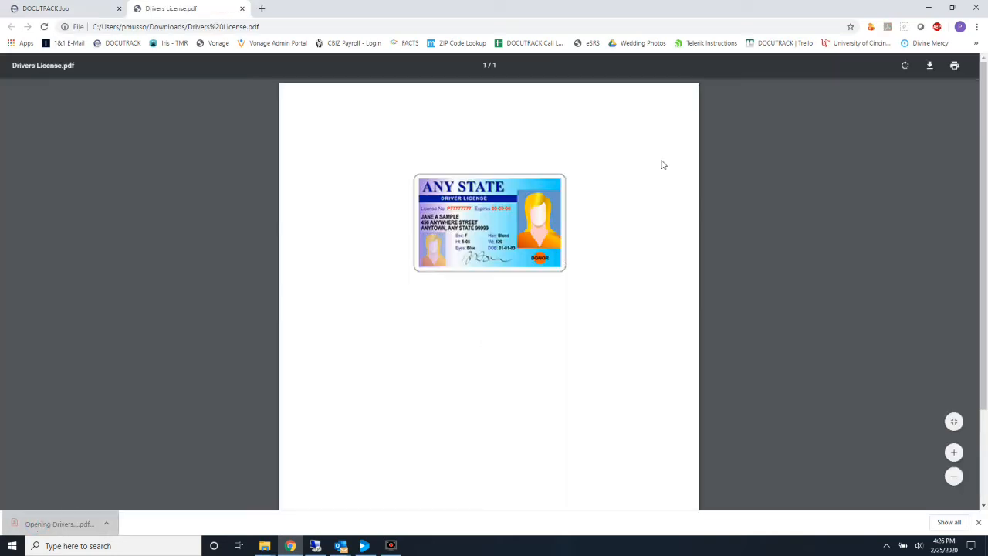
left_click(241, 8)
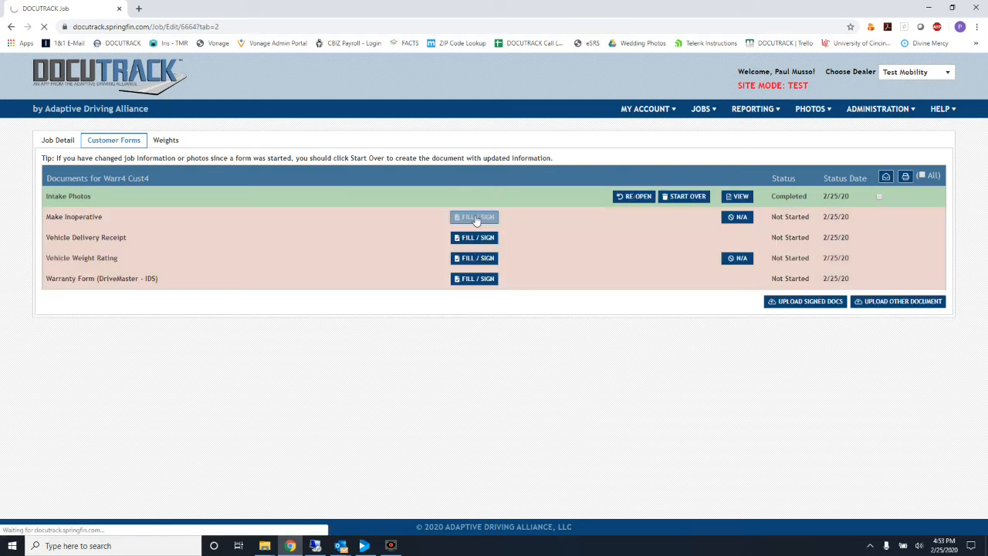
On the Make Inoperative form, answer No to both driver and passenger modification questions.
left_click(477, 220)
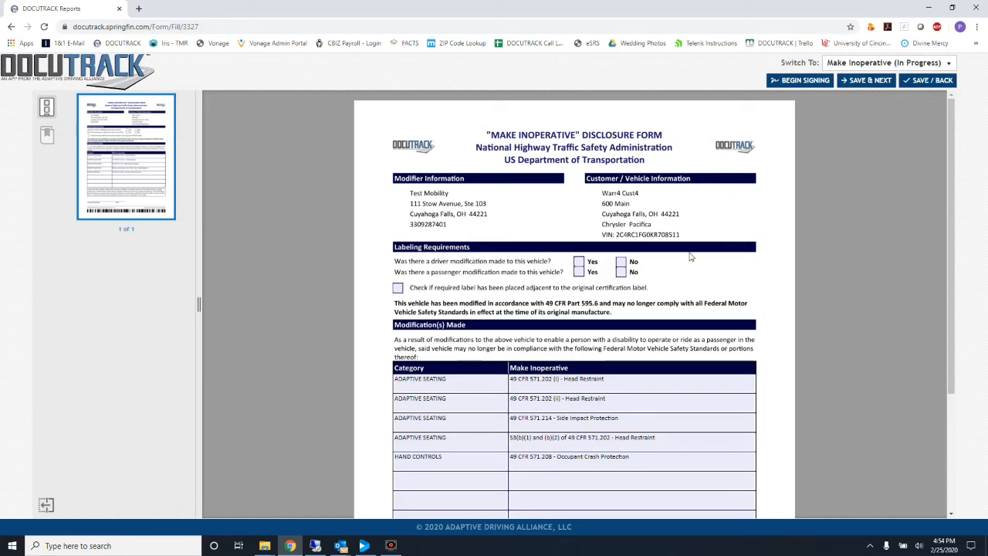
left_click(622, 261)
left_click(622, 271)
Save the Make Inoperative form and Vehicle Delivery Receipt, then return to the job's forms.
left_click(880, 82)
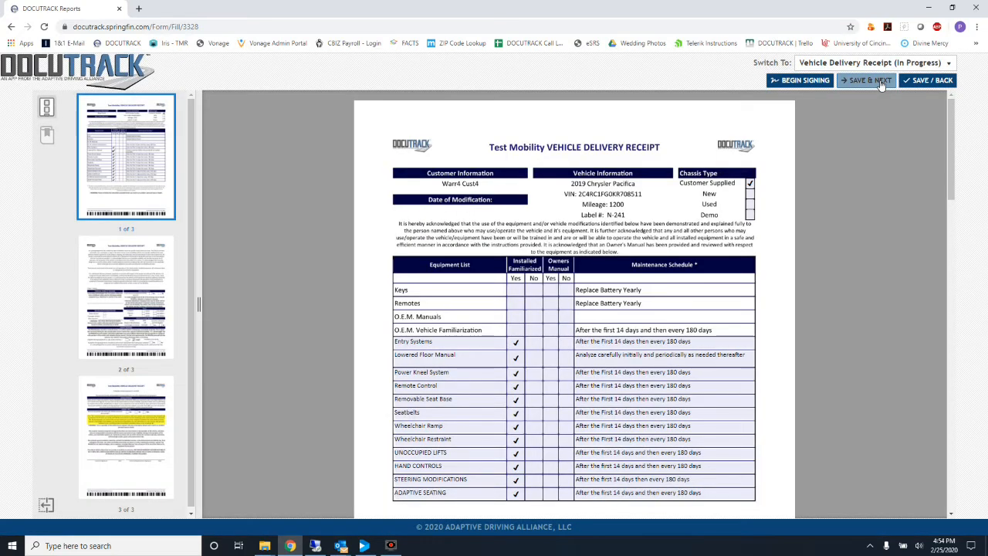
left_click(882, 82)
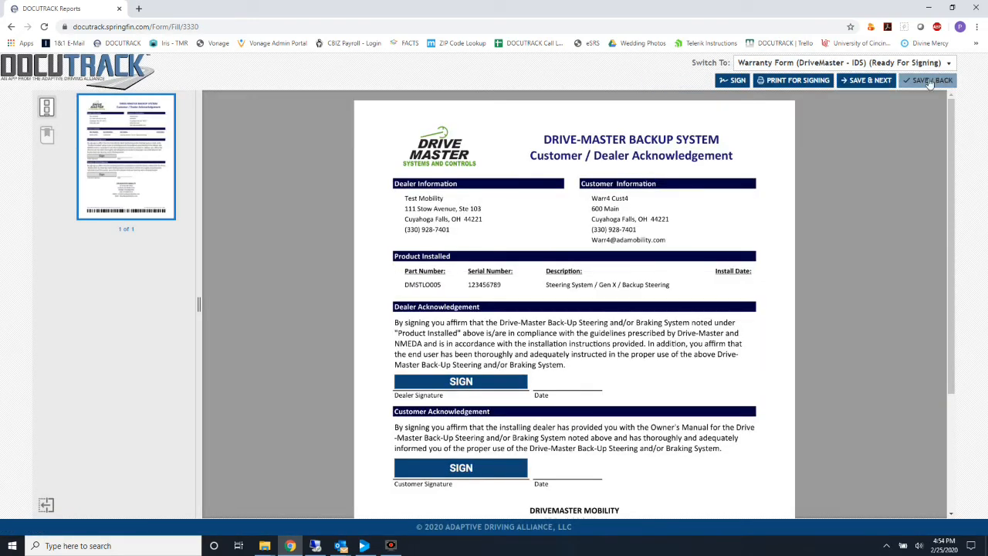
left_click(930, 81)
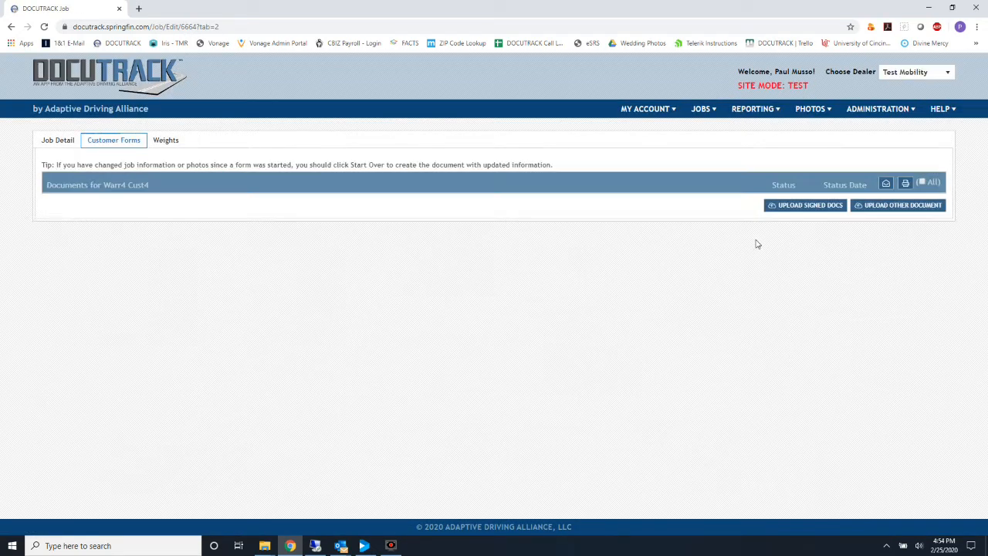
Generate a PDF report of all forms except Intake Photos, scroll through it, then close it.
left_click(921, 176)
left_click(878, 197)
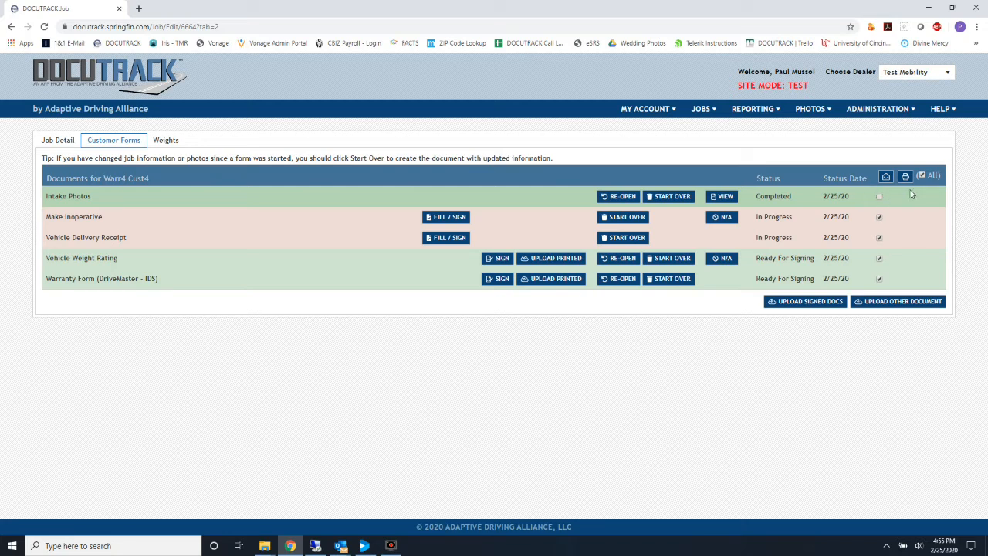
left_click(905, 178)
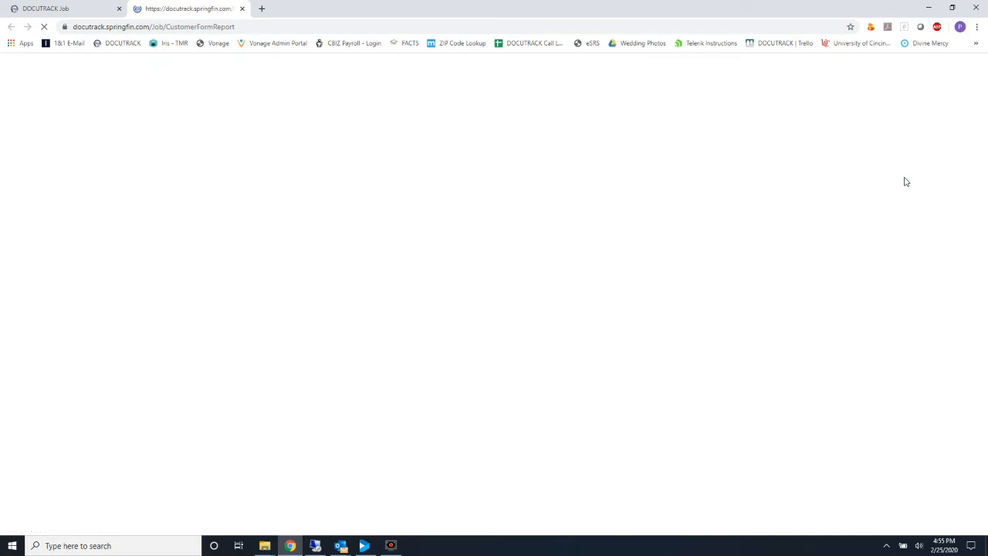
scroll(667, 366, "down", 3)
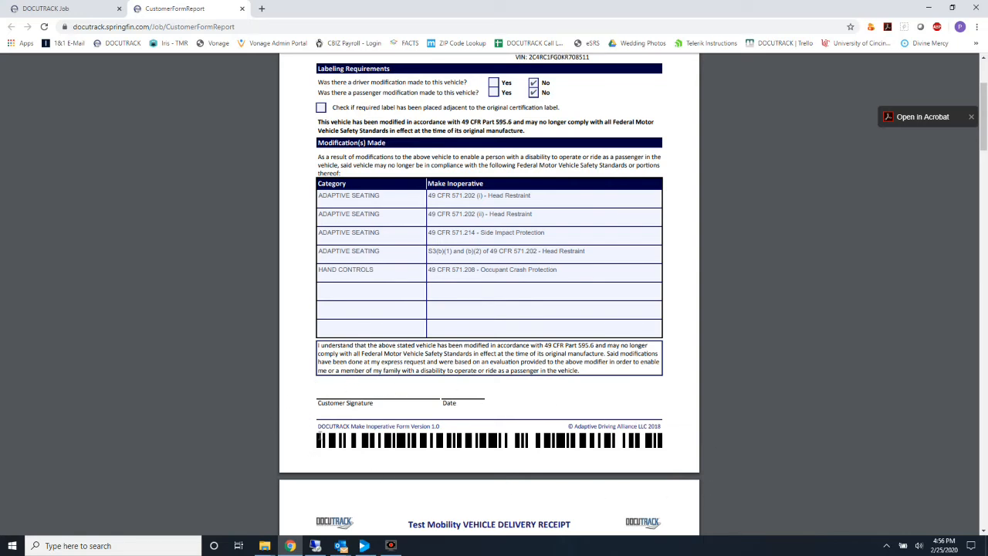
scroll(319, 436, "up", 2)
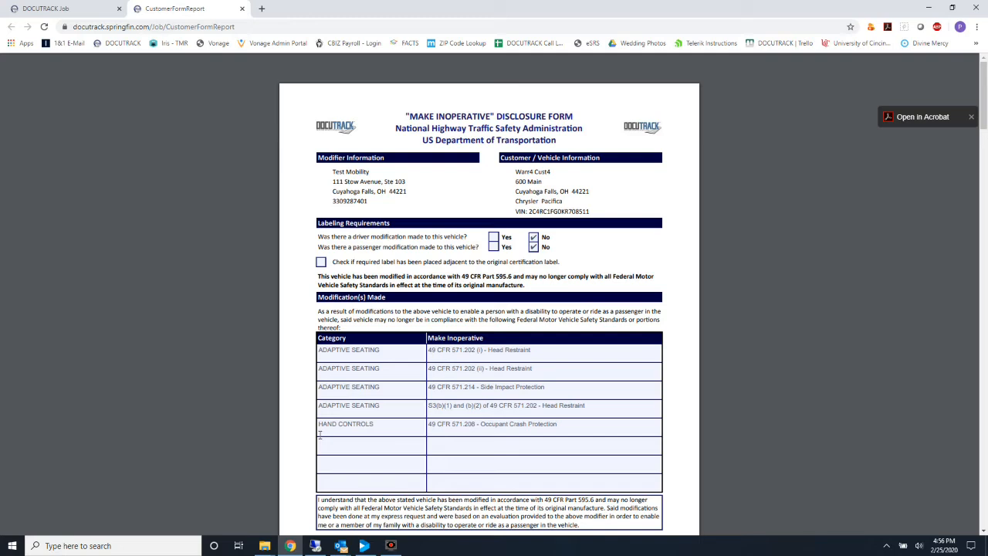
left_click(241, 8)
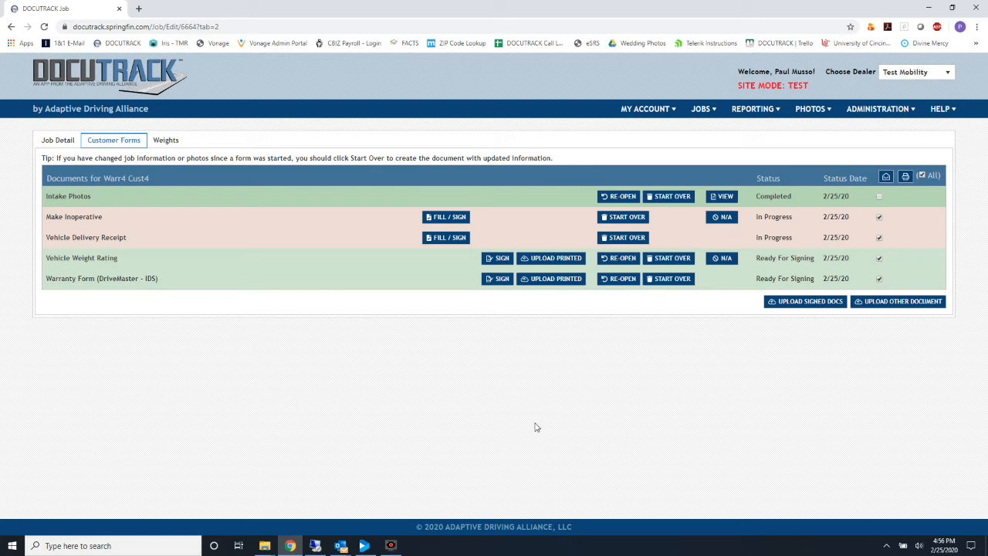
Upload the signed 'Warr4 Cust4 Forms All' scan as the job's signed documents.
left_click(806, 304)
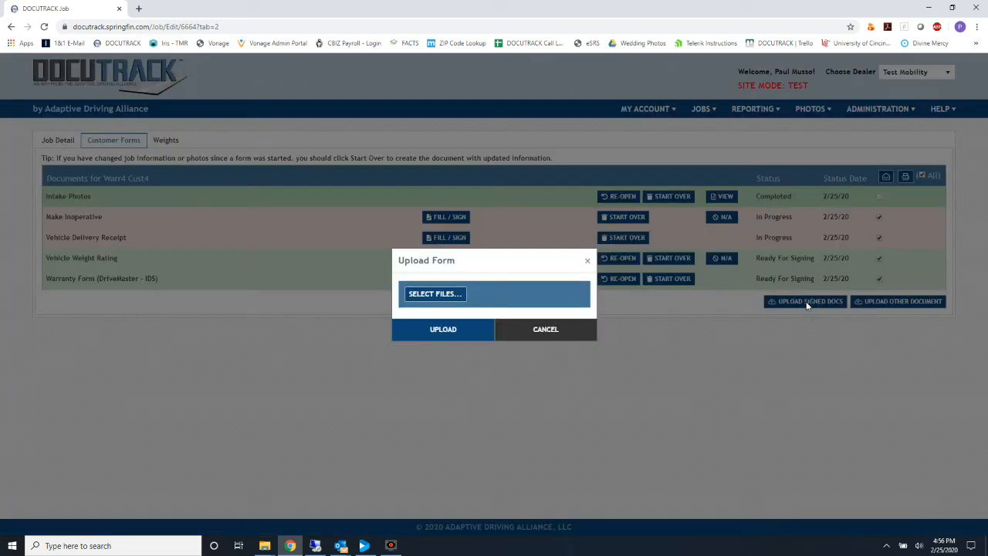
left_click(429, 295)
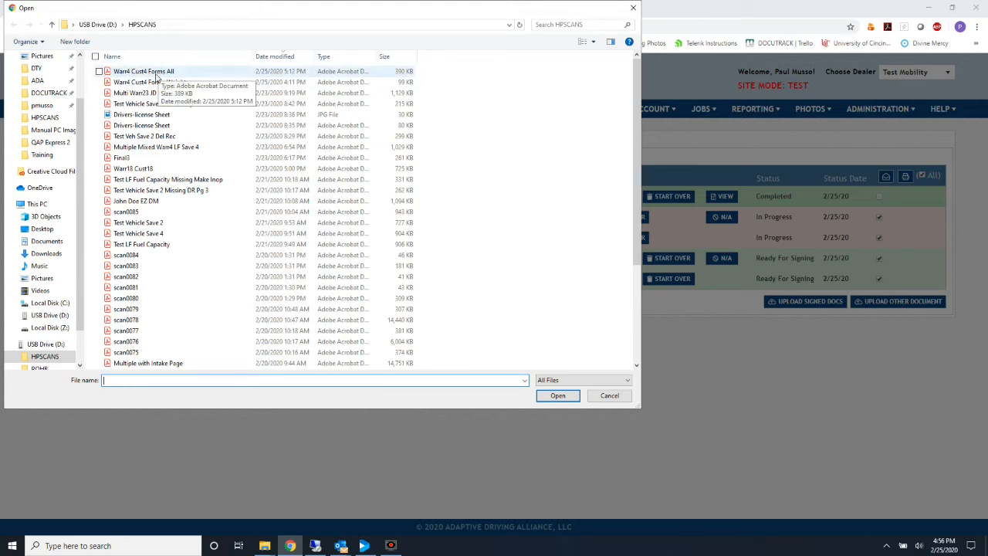
double_click(144, 71)
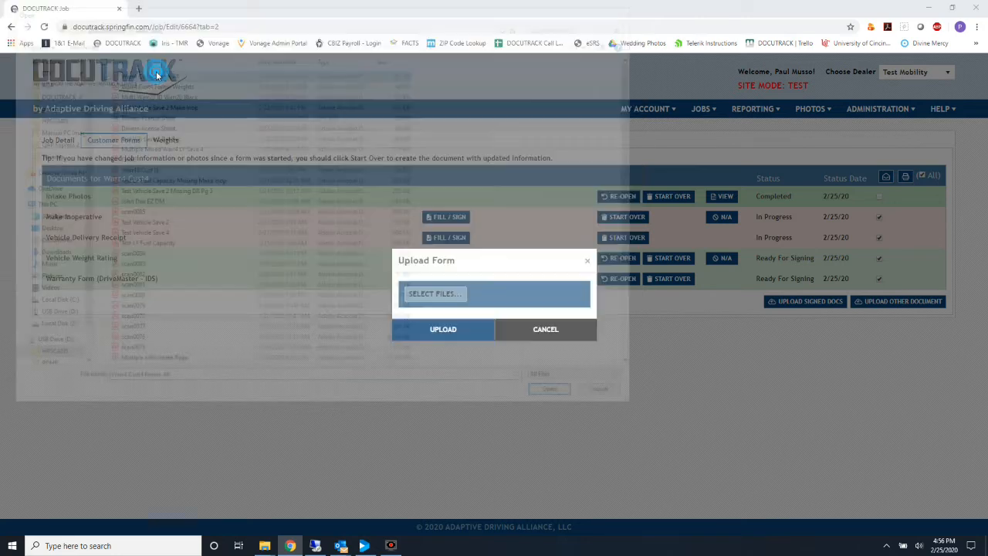
left_click(444, 369)
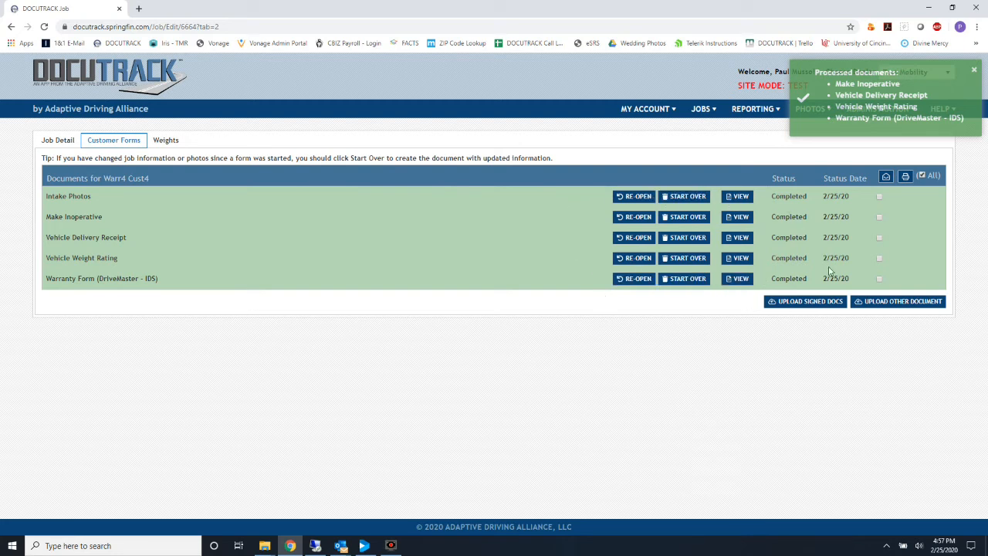
View the signed Make Inoperative form as document 3327 and scroll through the scan.
left_click(737, 217)
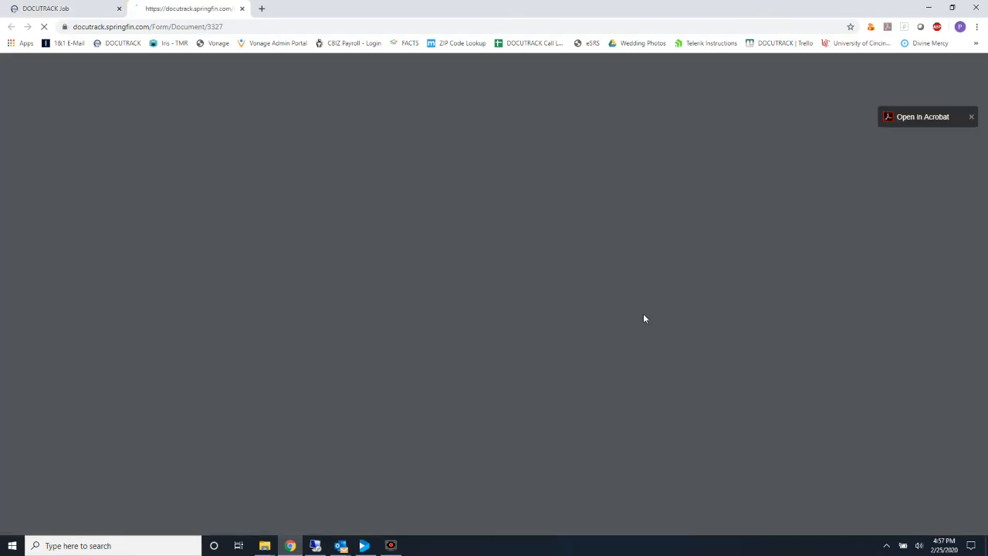
scroll(645, 320, "down", 2)
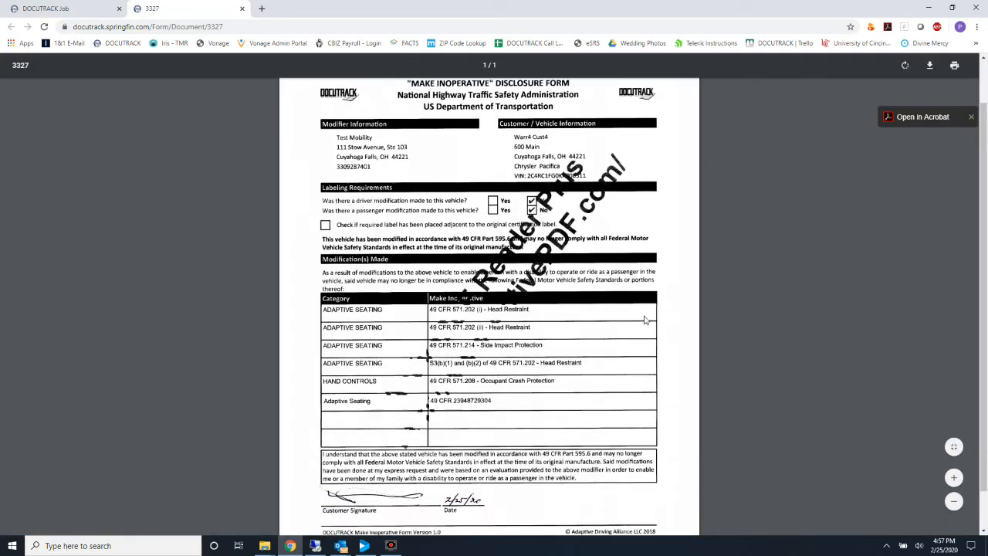
scroll(646, 319, "up", 2)
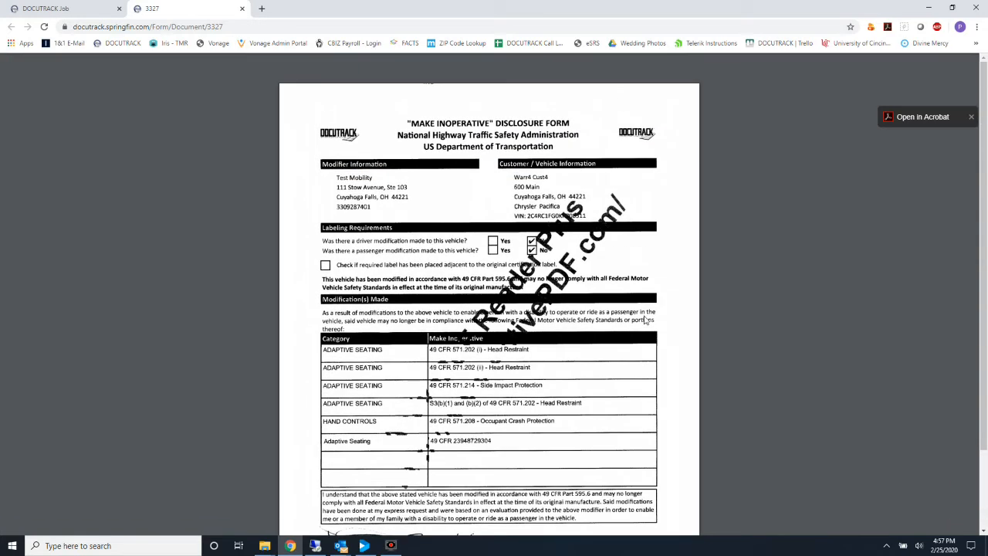
scroll(645, 320, "down", 2)
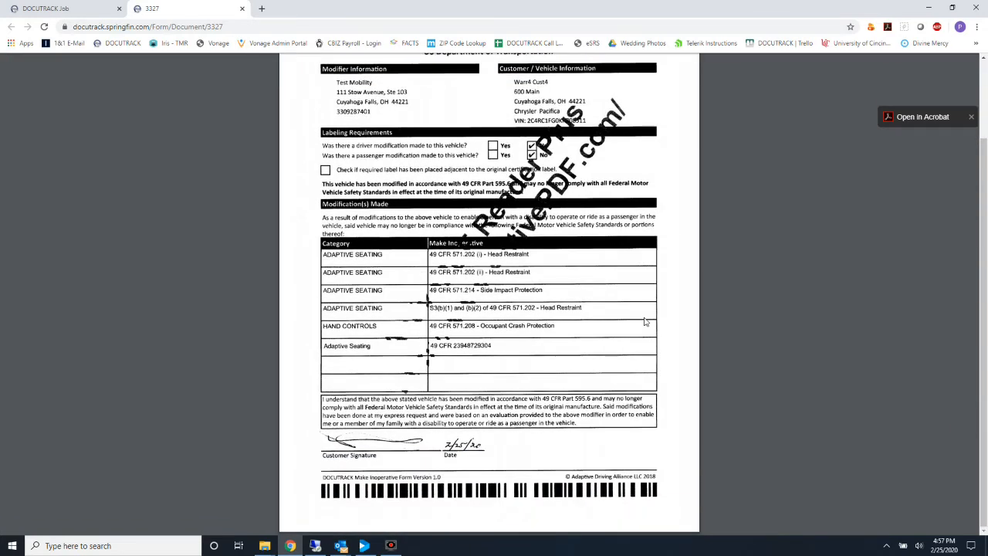
scroll(645, 320, "up", 2)
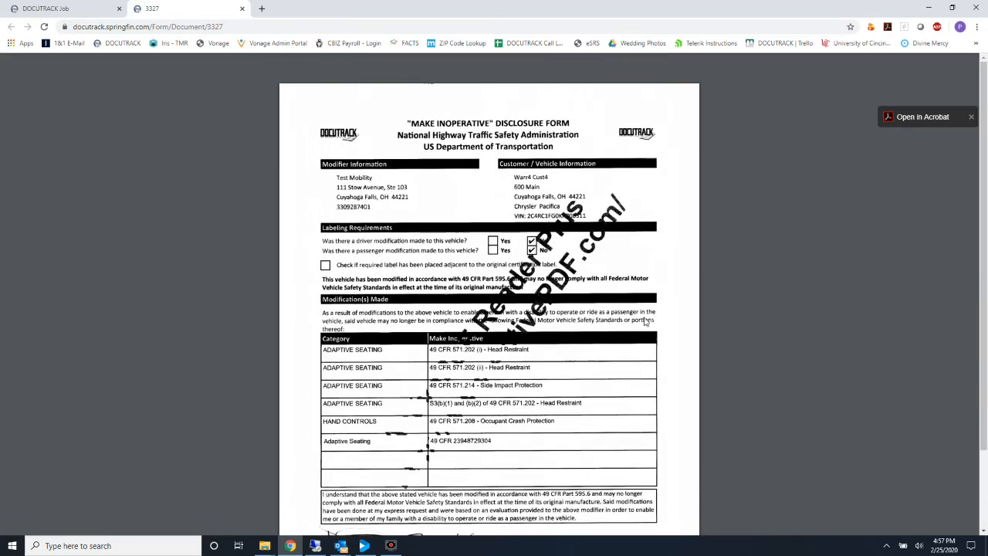
Close the 3327 preview and review a report of all forms except Intake Photos.
left_click(242, 10)
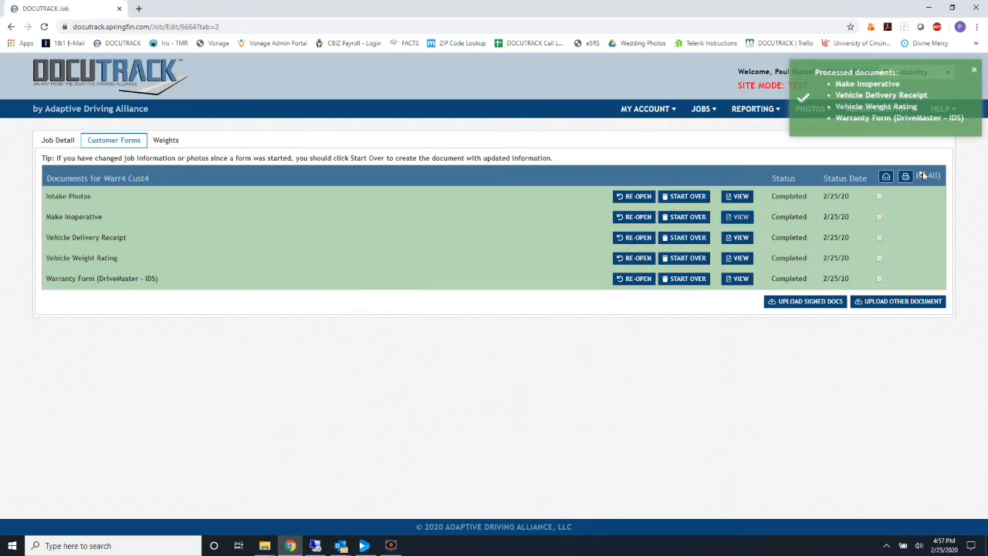
left_click(922, 175)
left_click(879, 197)
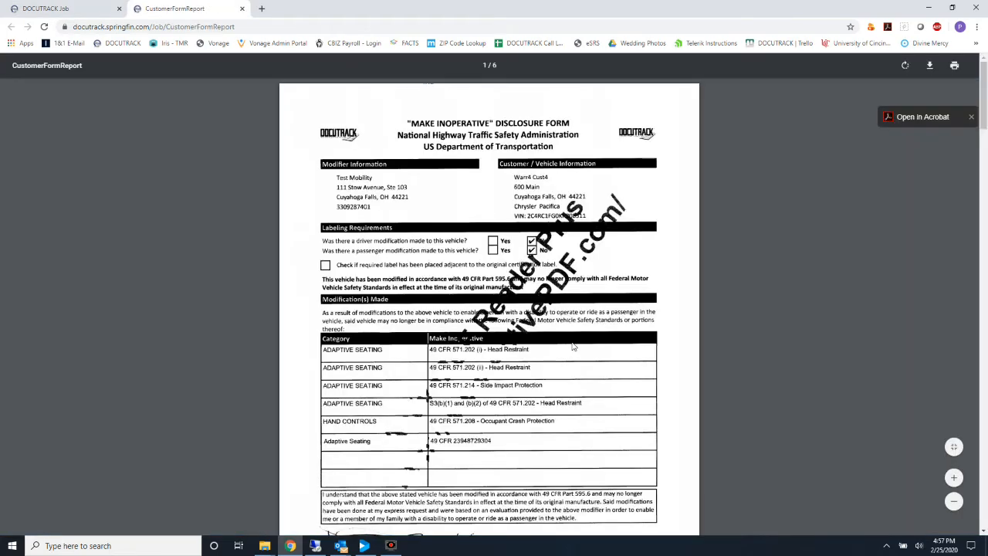
scroll(573, 347, "down", 7)
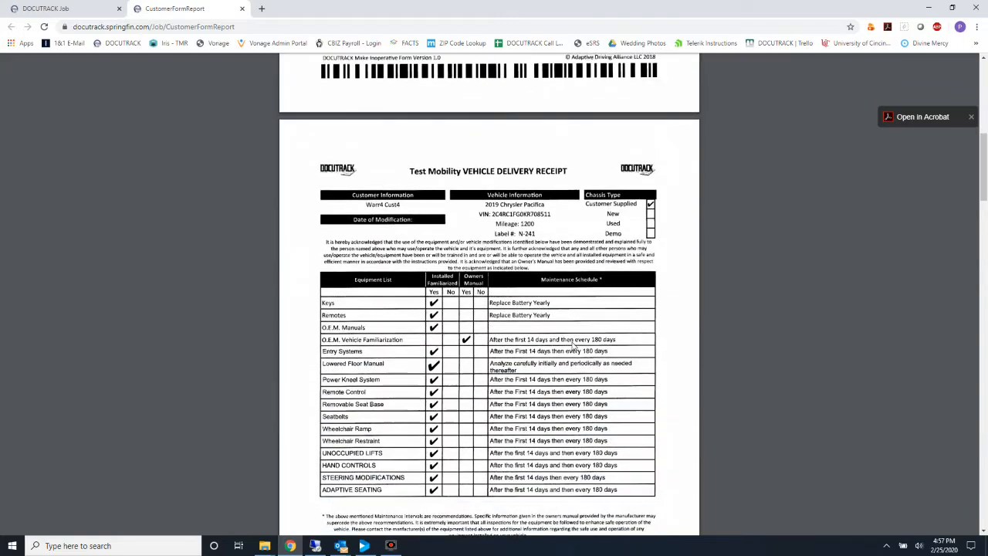
scroll(574, 347, "down", 8)
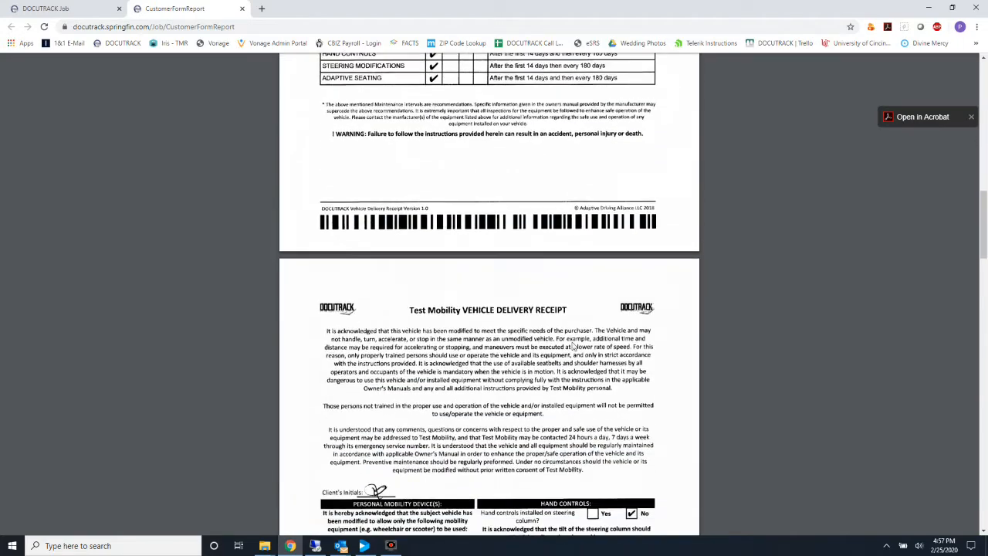
scroll(573, 347, "down", 10)
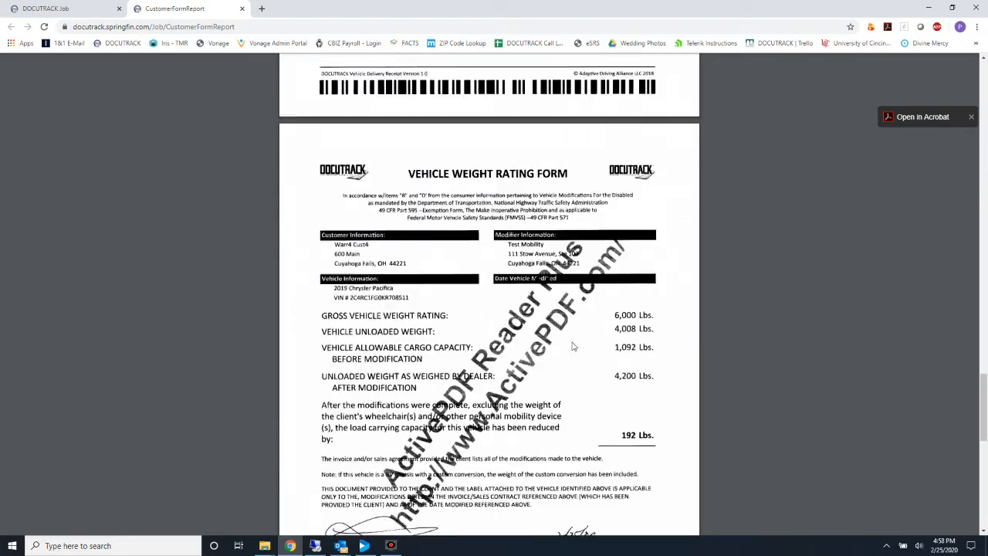
left_click(242, 9)
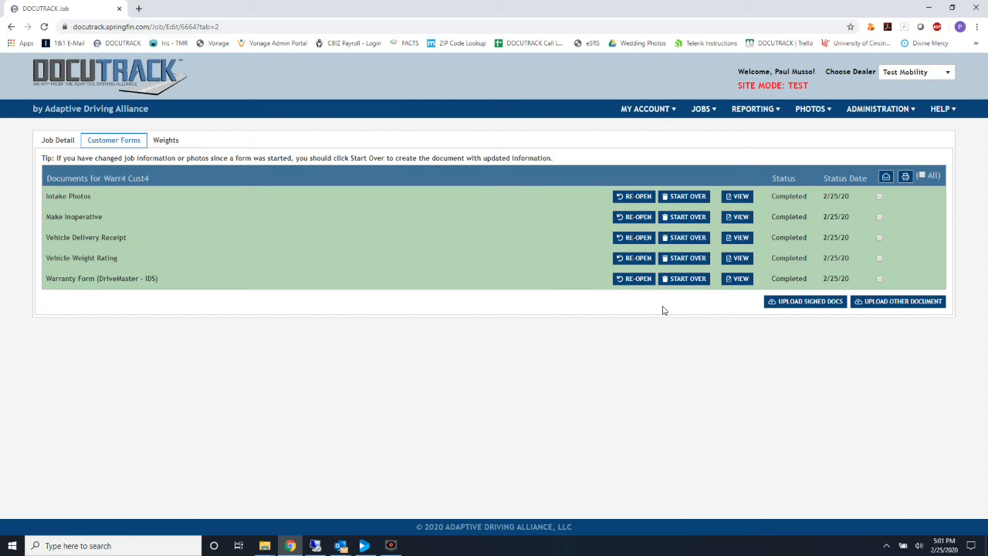
Start over the Vehicle Weight Rating form so it returns to Ready For Signing.
left_click(678, 260)
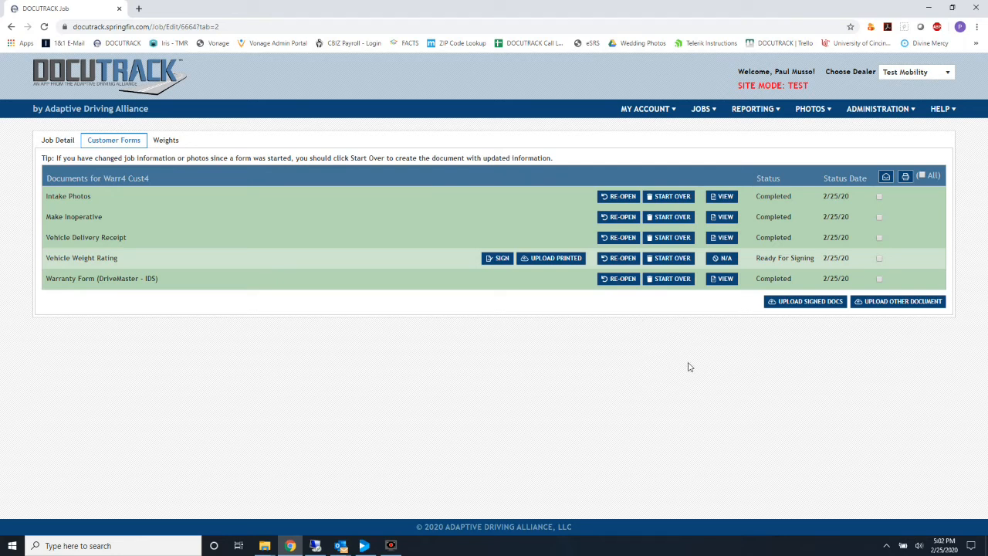
Upload the 'Warr4 Cust4 Forms Weights' scan for Vehicle Weight Rating and view document 3331.
left_click(558, 262)
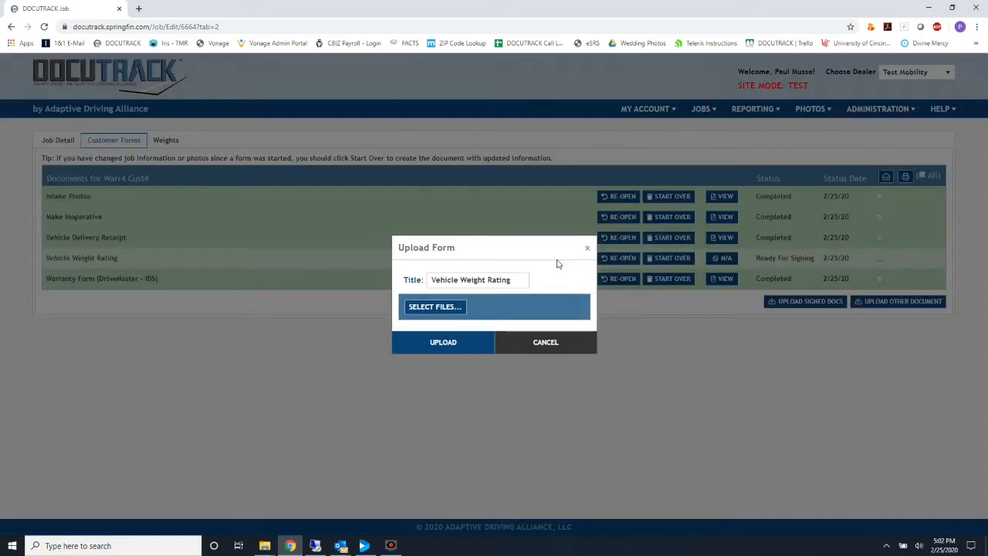
left_click(426, 307)
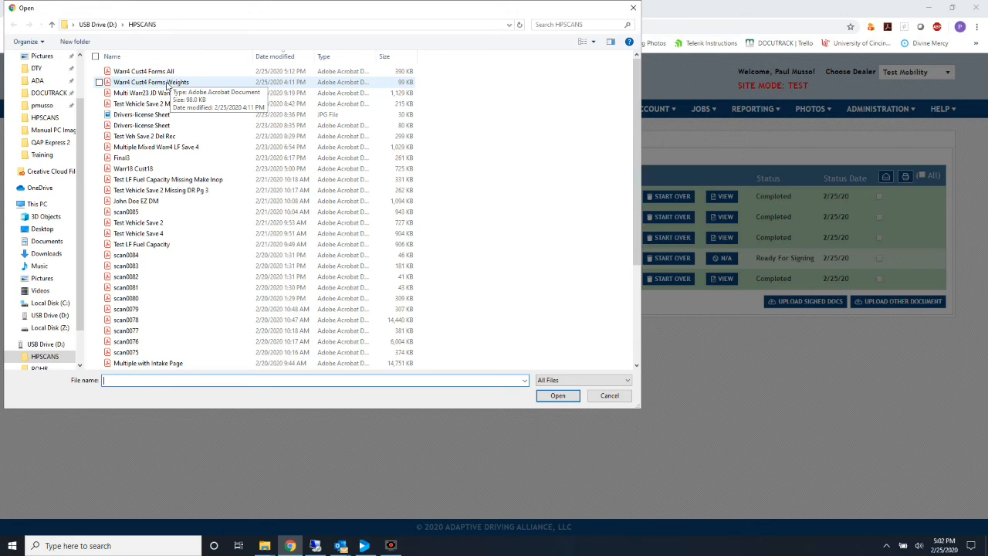
double_click(167, 82)
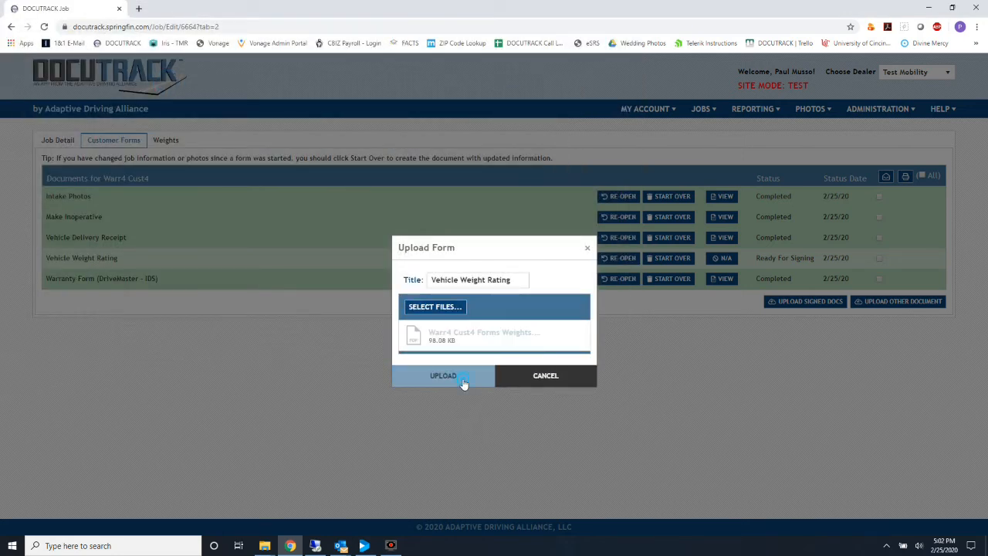
left_click(461, 379)
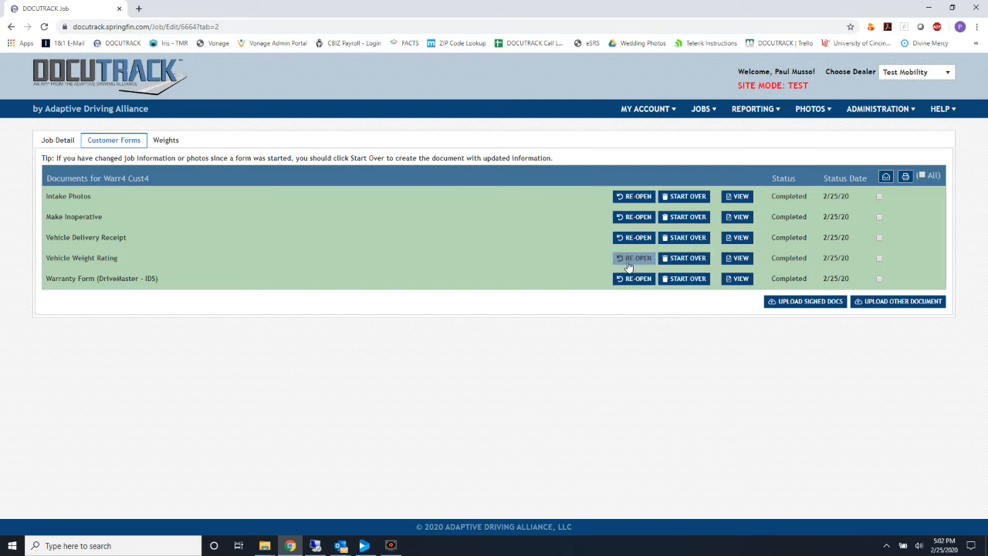
left_click(746, 260)
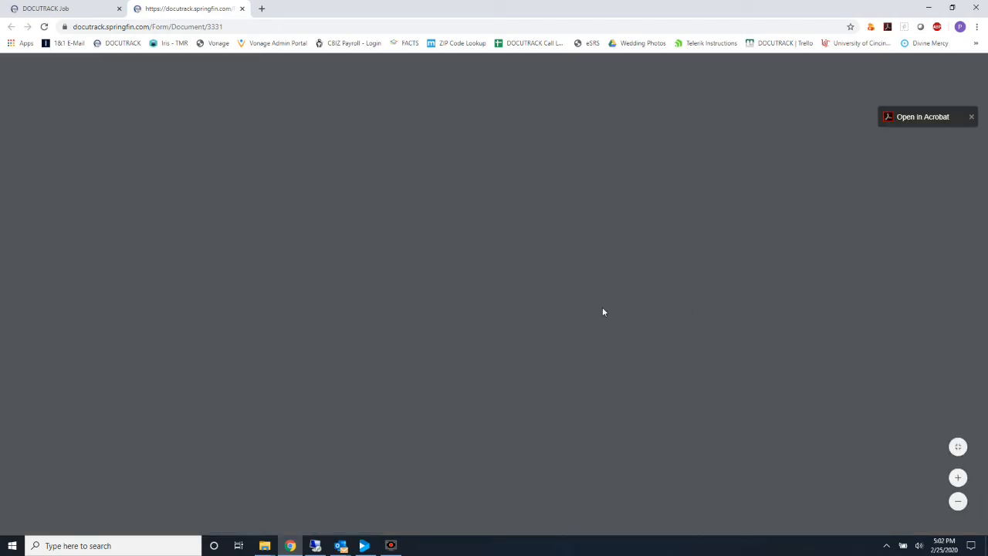
scroll(604, 311, "down", 1)
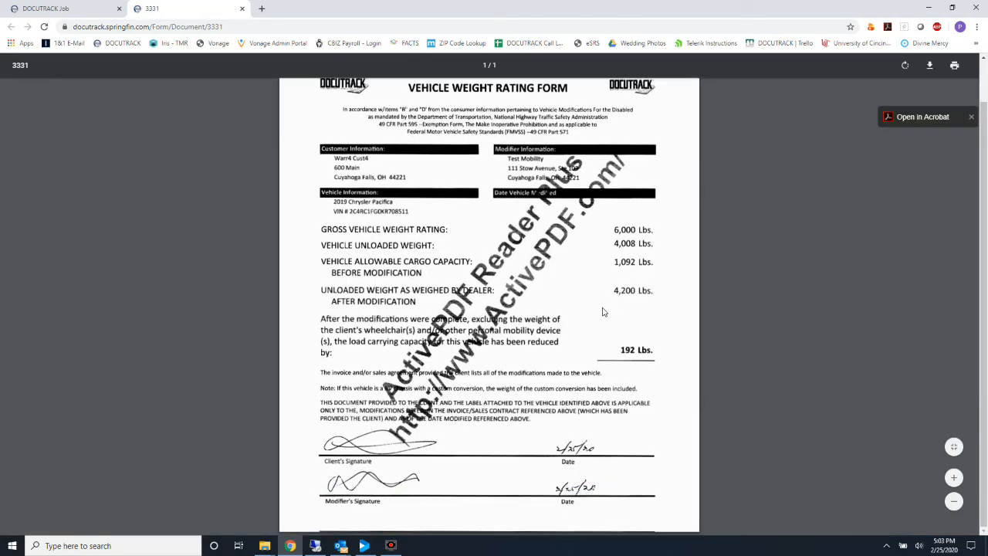
scroll(604, 311, "up", 1)
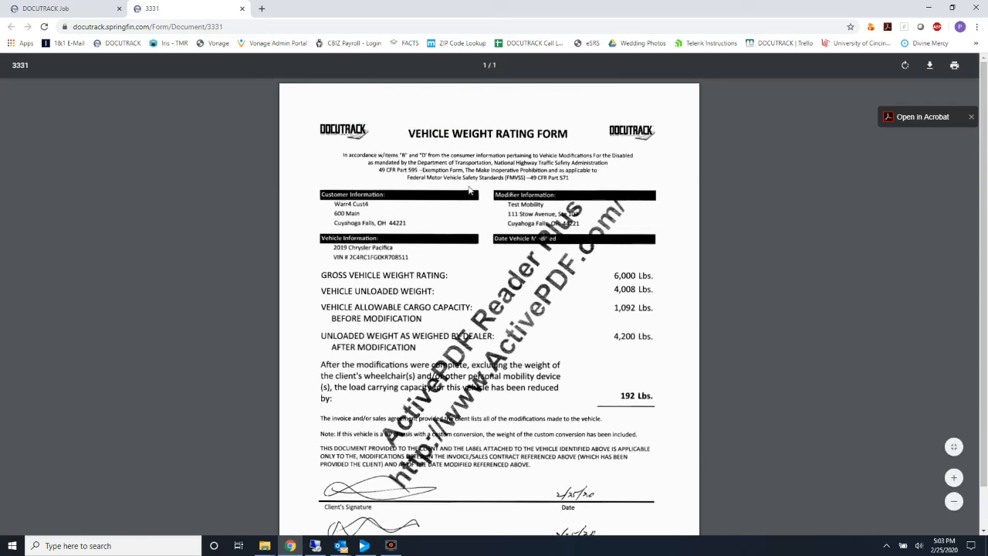
scroll(549, 314, "down", 1)
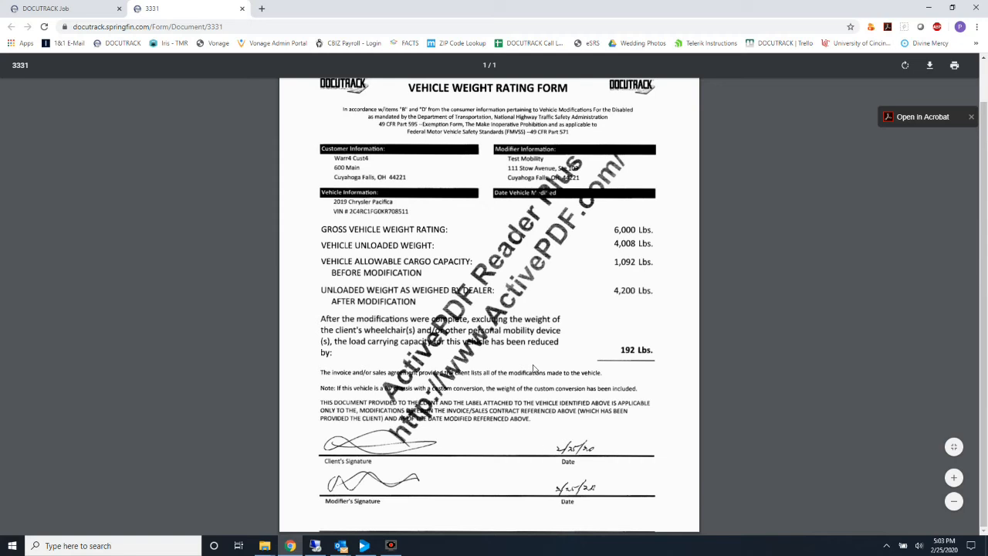
scroll(534, 369, "up", 1)
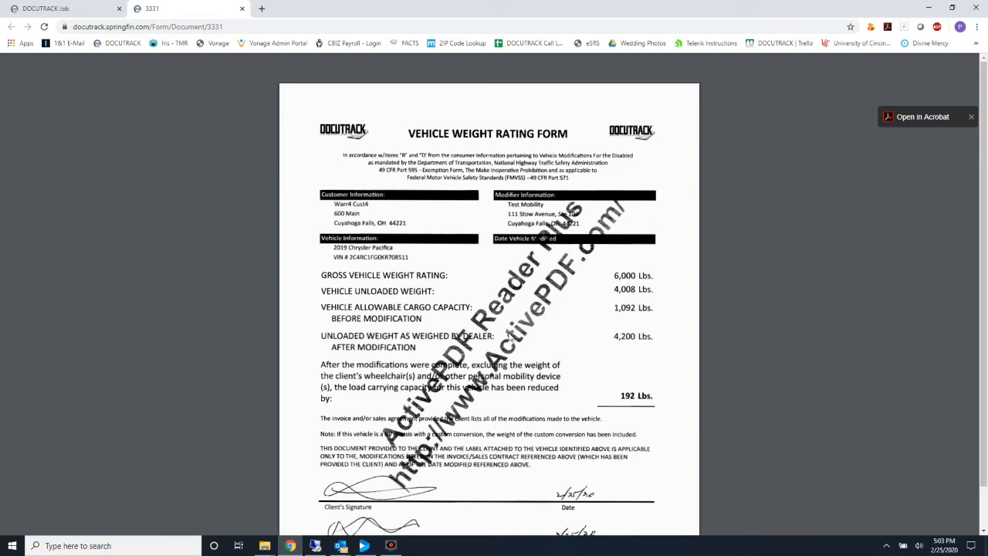
left_click(242, 8)
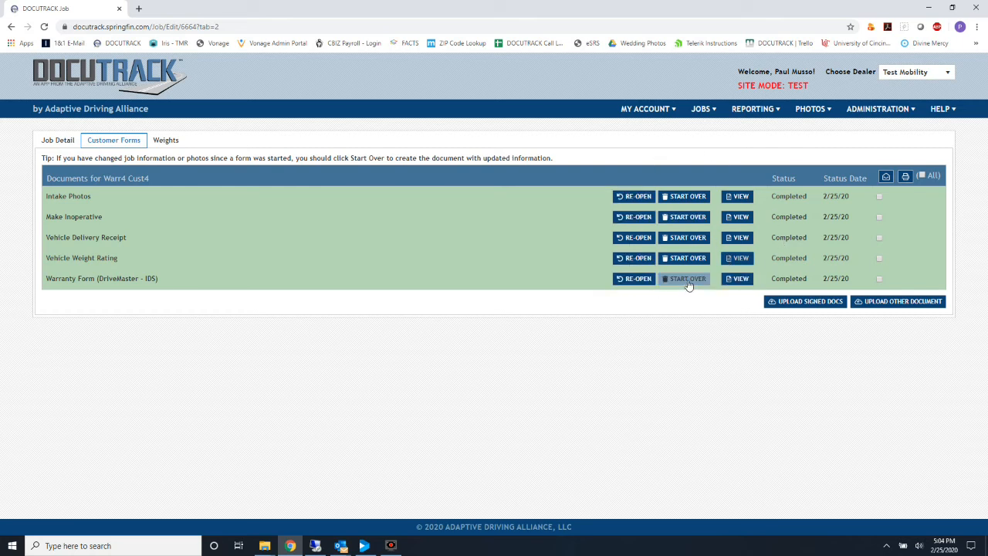
Start over the Make Inoperative form, confirming the reset of it and the following forms.
left_click(694, 217)
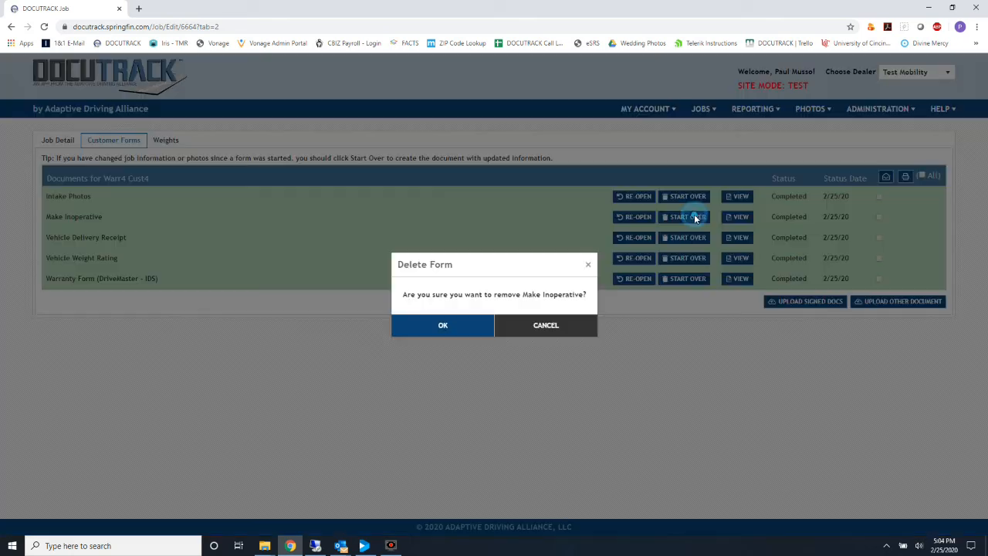
key("Return")
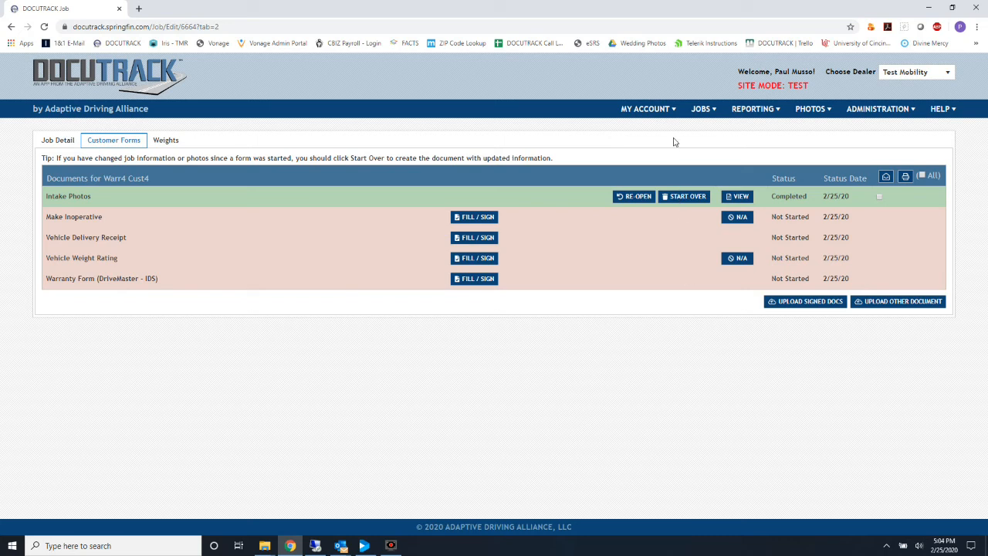
left_click(699, 109)
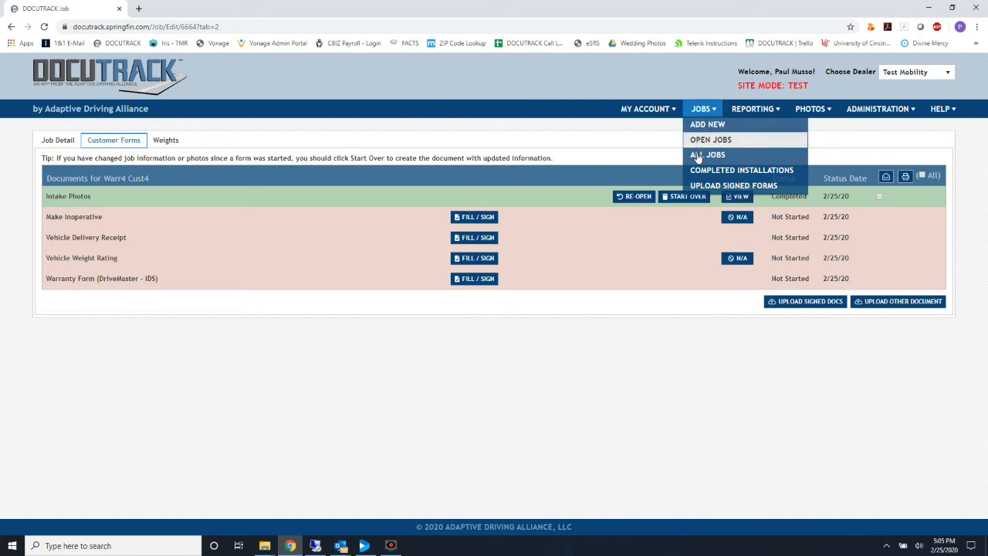
On the Upload Signed Forms page, choose the Warr4 Cust4 Forms All scan, then cancel the file dialog.
left_click(705, 188)
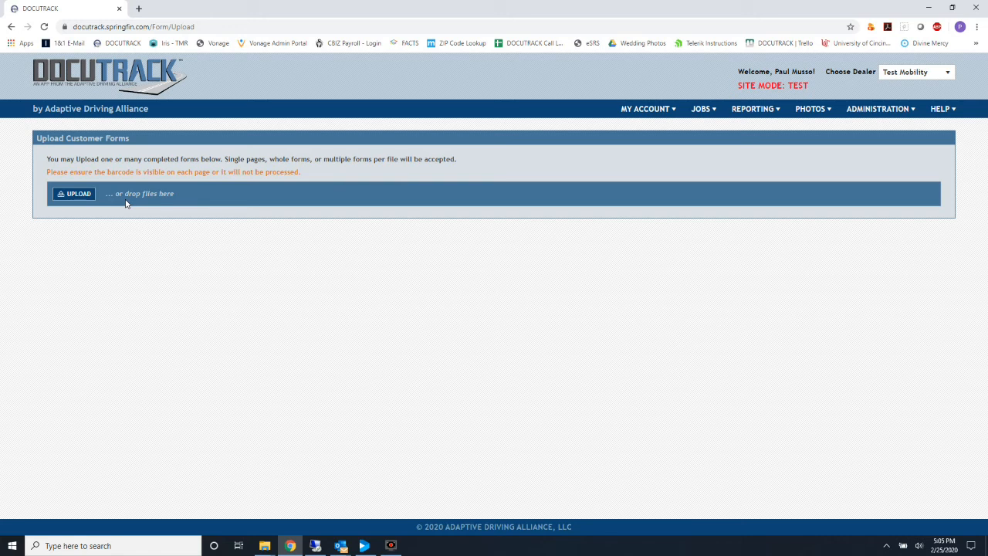
left_click(74, 194)
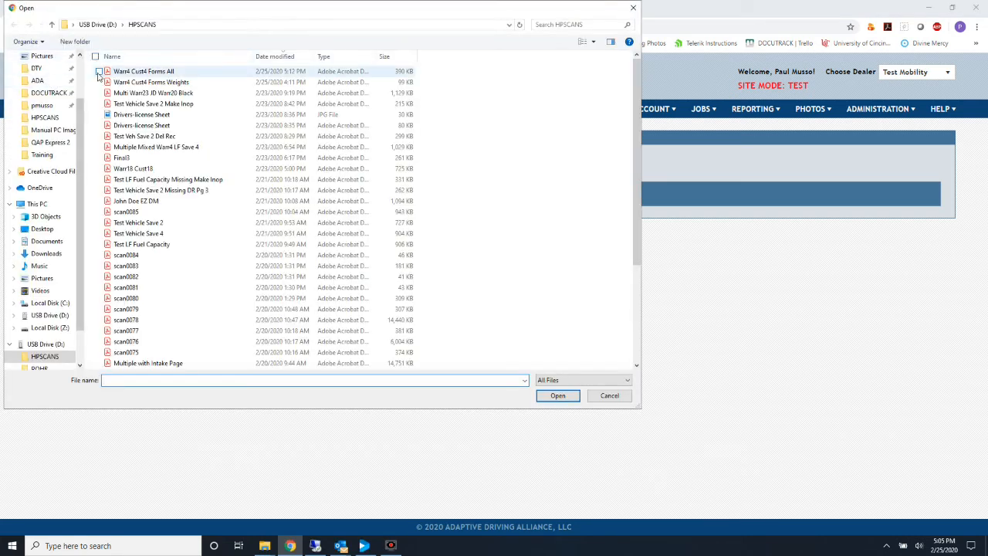
left_click(99, 71)
left_click(99, 93)
left_click(98, 104)
left_click(98, 103)
left_click(99, 93)
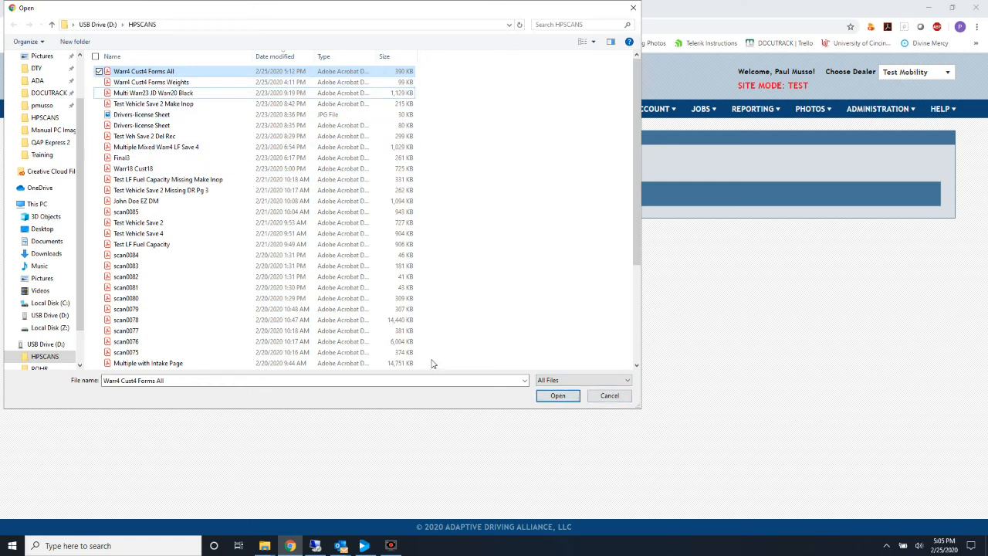
left_click(615, 397)
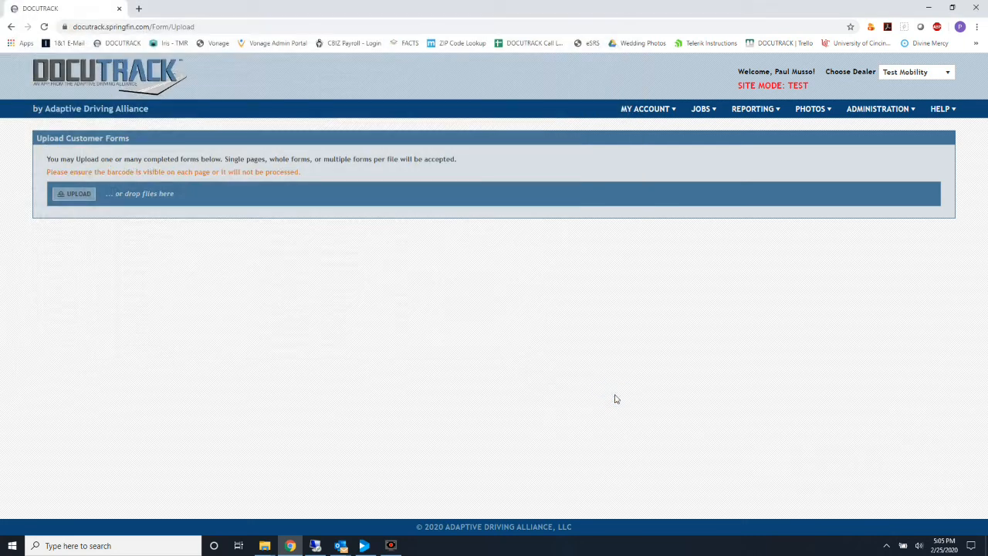
Drag the Warr4 Cust4 Forms All scan from File Explorer onto the DOCUTRACK upload area.
left_click_drag(987, 70, 712, 68)
left_click_drag(719, 169, 155, 208)
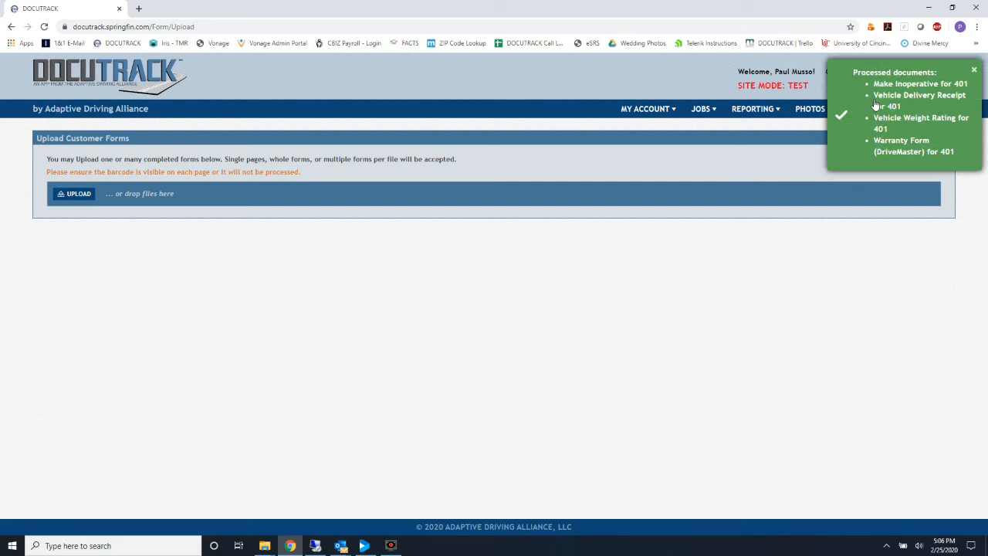
left_click(703, 109)
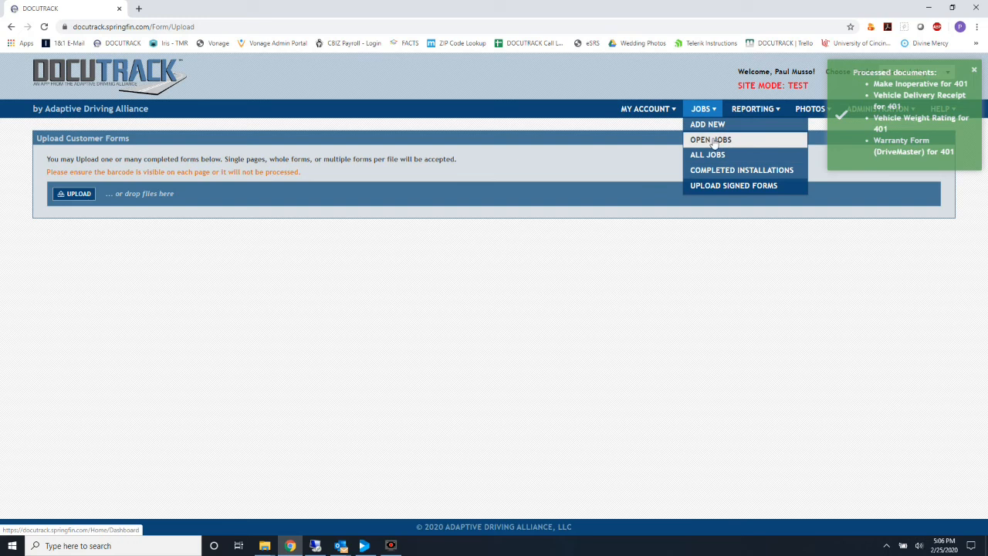
Open the Warr4 Cust4 job from Open Jobs and generate a report of its Intake Photos form.
left_click(711, 139)
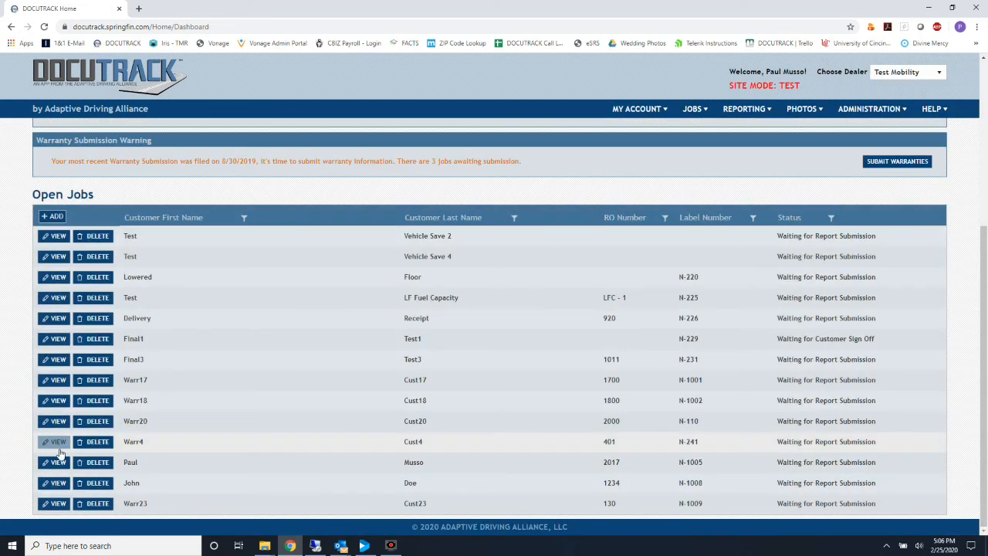
left_click(57, 442)
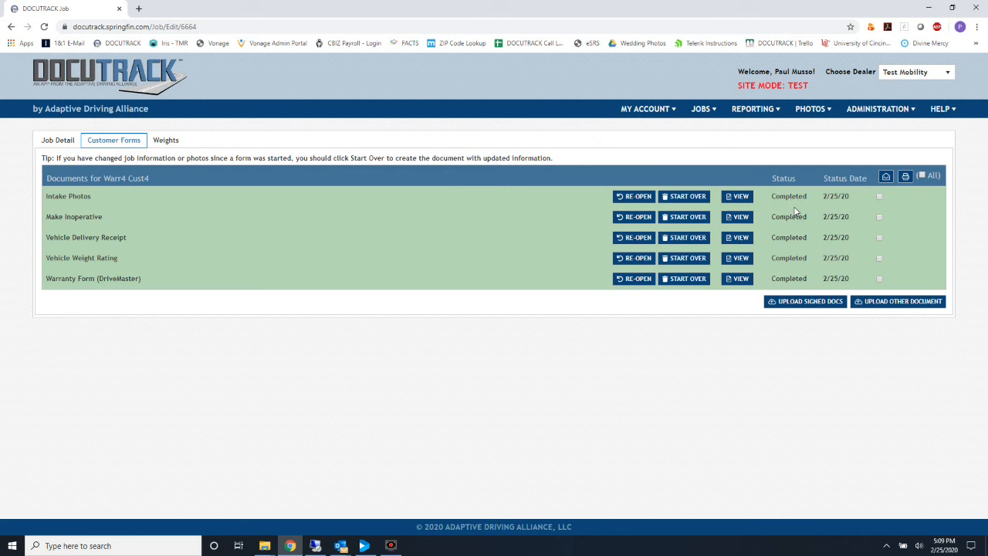
left_click(880, 197)
left_click(905, 177)
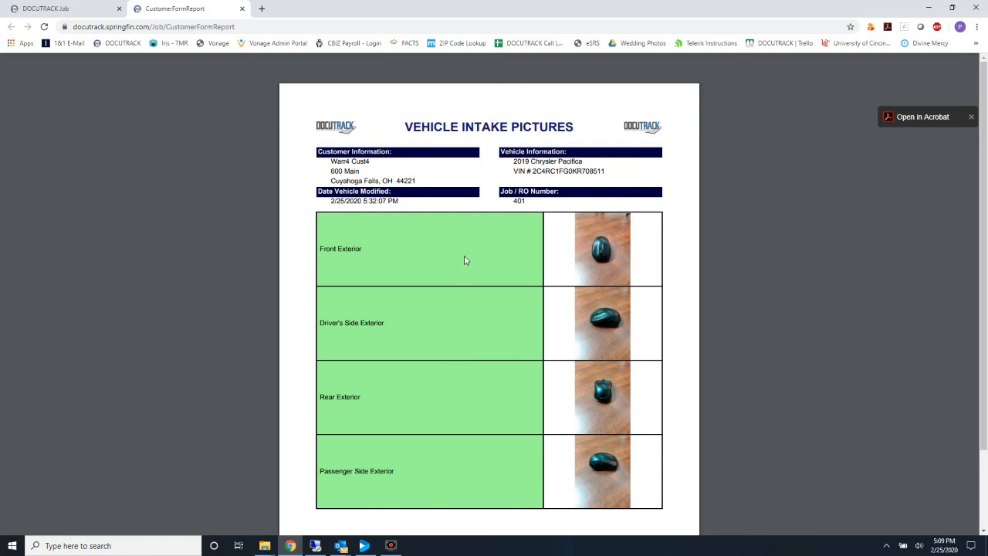
Zoom the Vehicle Intake Pictures report in four times to inspect the exterior photos, then close it.
scroll(464, 260, "down", 1)
scroll(464, 260, "up", 1)
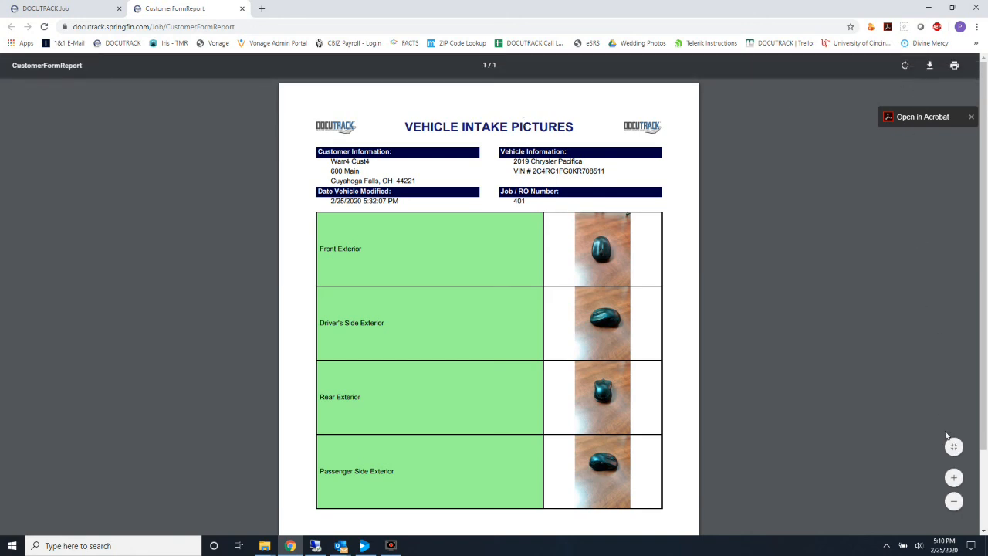
left_click(953, 478)
left_click(953, 478)
left_click(954, 477)
left_click(954, 478)
left_click(953, 478)
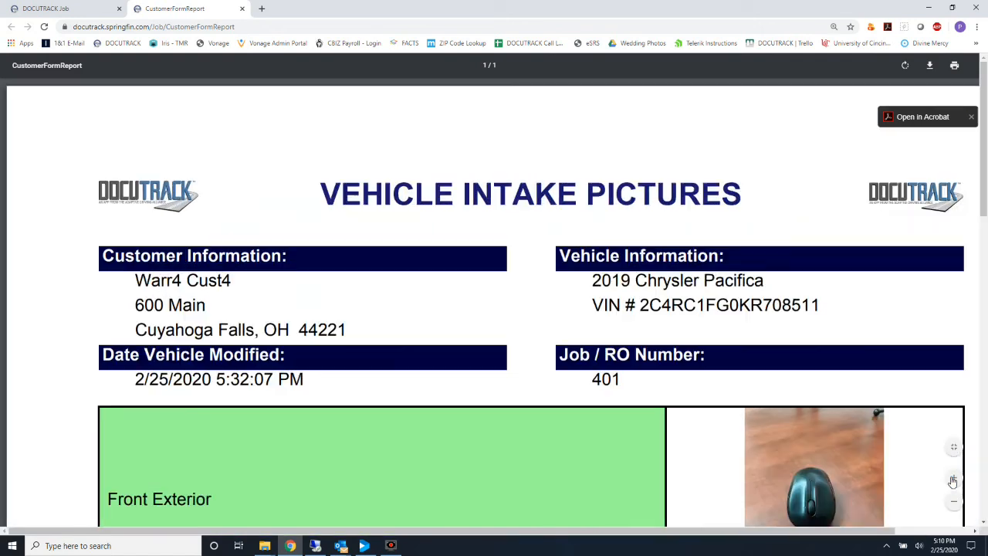
scroll(840, 412, "down", 5)
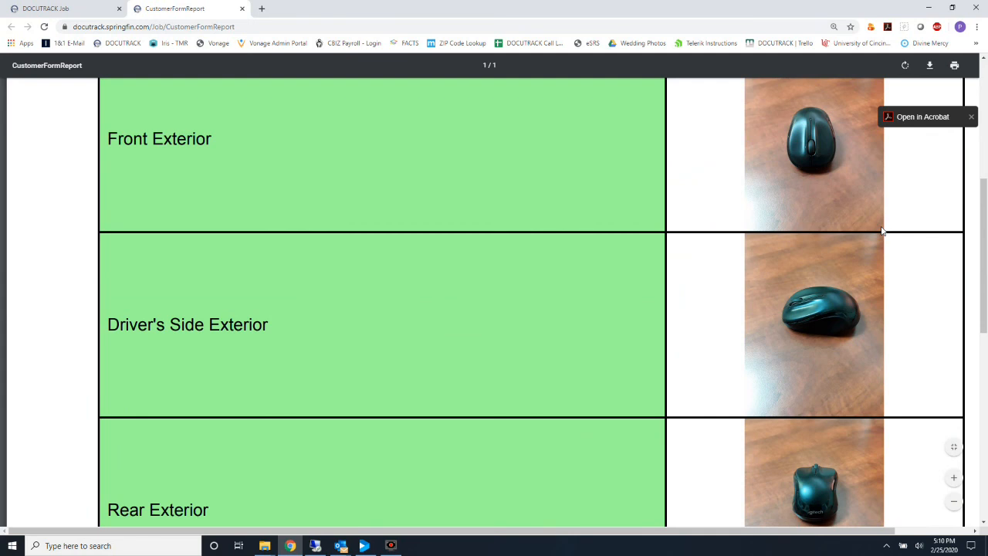
left_click(241, 9)
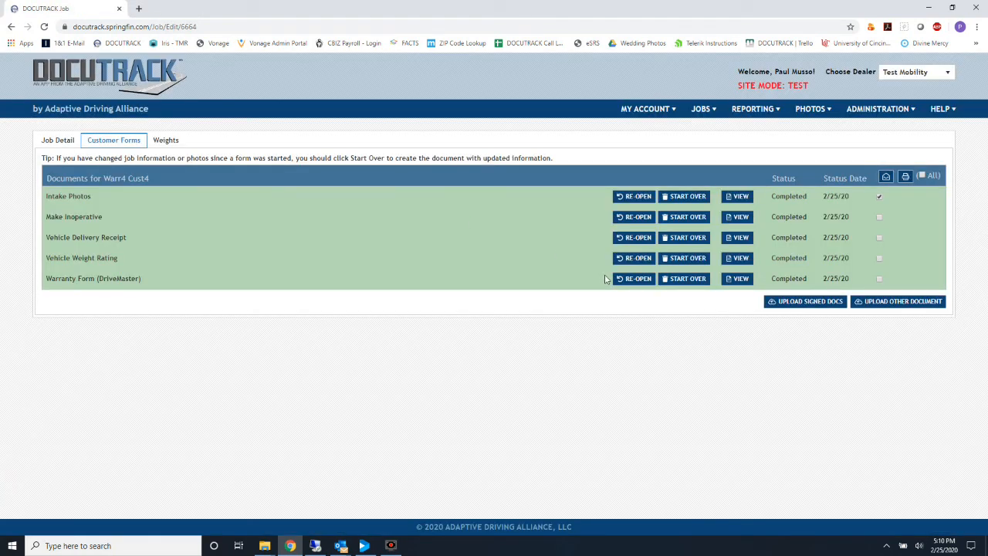
Show the HELP menu's help and support contact options.
left_click(951, 113)
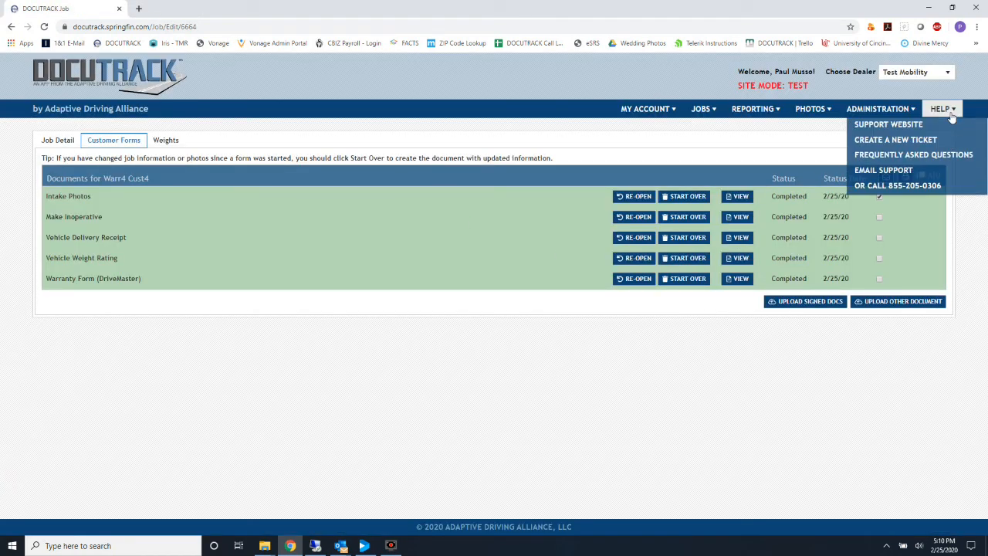